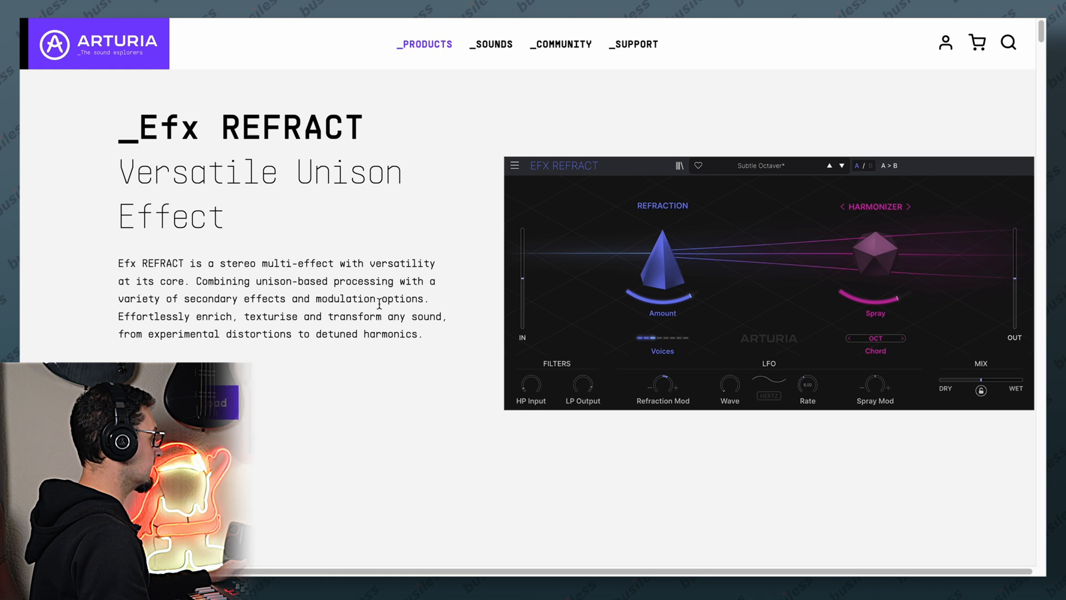
- Go to the free license page for Efx REFRACT and log in to the MyArturia account
{"action": "left_click", "coordinate": [167, 408]}
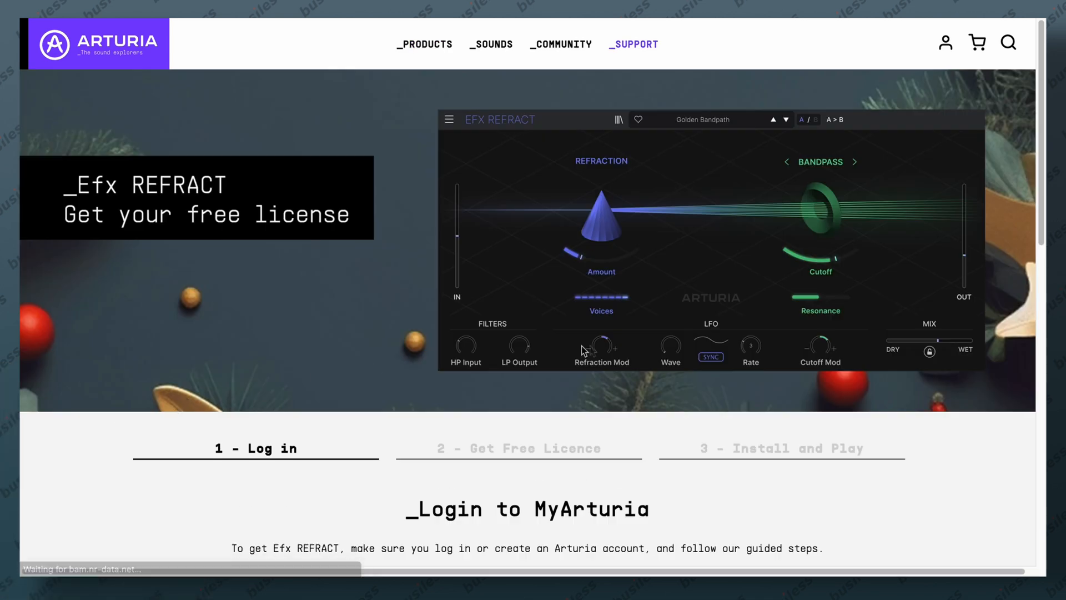
{"action": "scroll", "coordinate": [583, 350], "scroll_direction": "down", "scroll_amount": 4}
{"action": "left_click", "coordinate": [560, 550]}
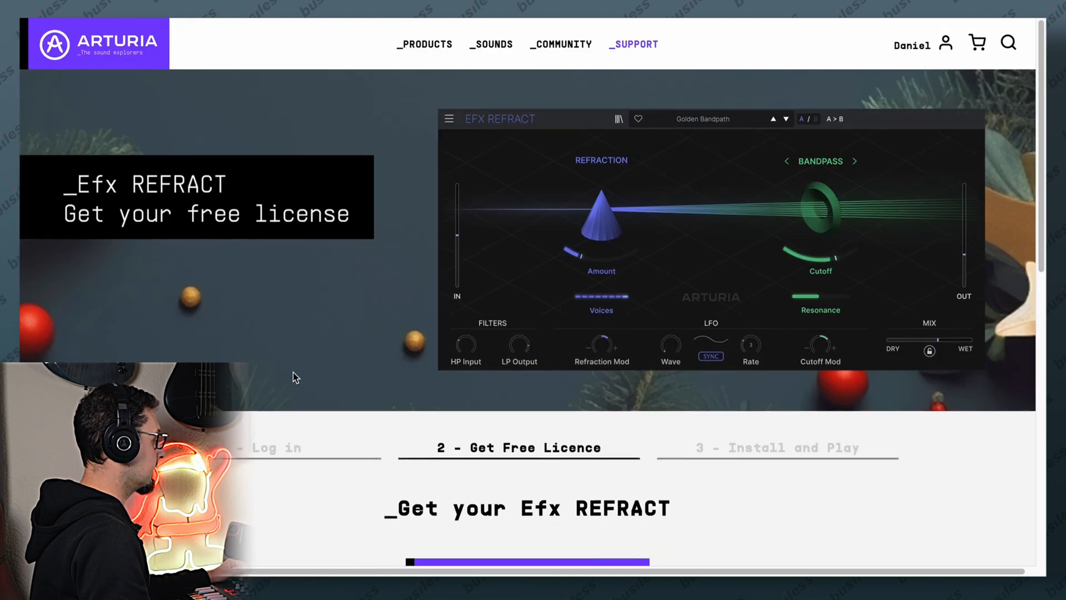
- Add the free Efx REFRACT licence to the account
{"action": "scroll", "coordinate": [306, 395], "scroll_direction": "down", "scroll_amount": 5}
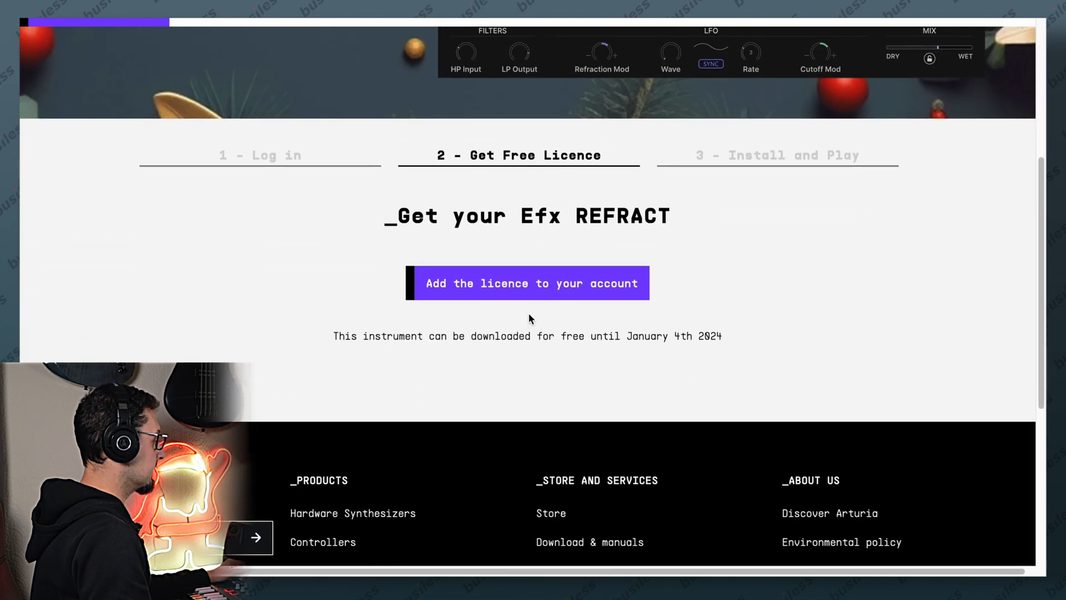
{"action": "scroll", "coordinate": [526, 289], "scroll_direction": "up", "scroll_amount": 1}
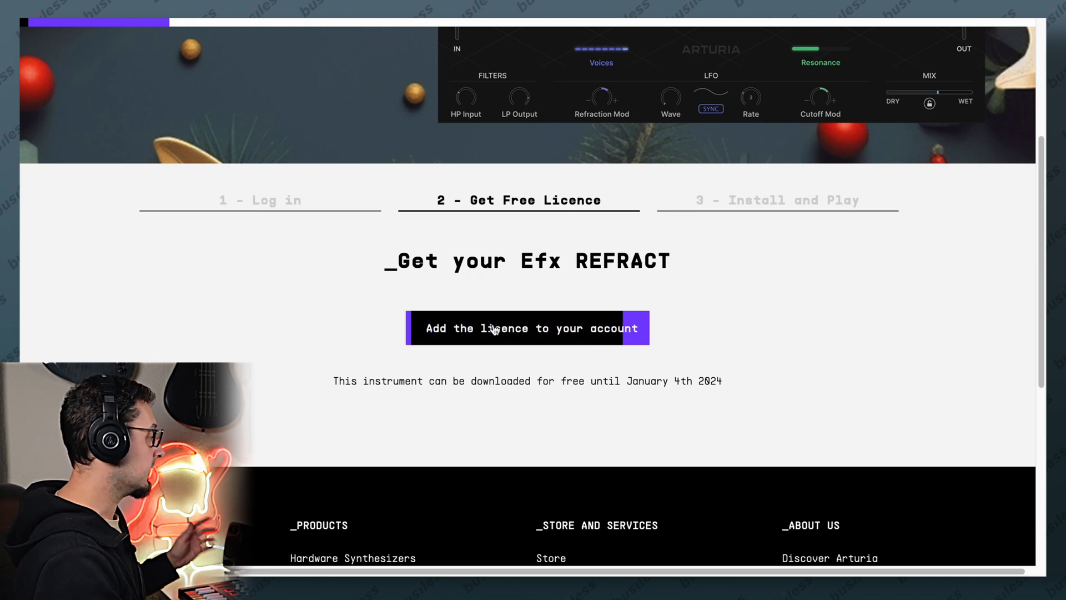
{"action": "left_click", "coordinate": [534, 328]}
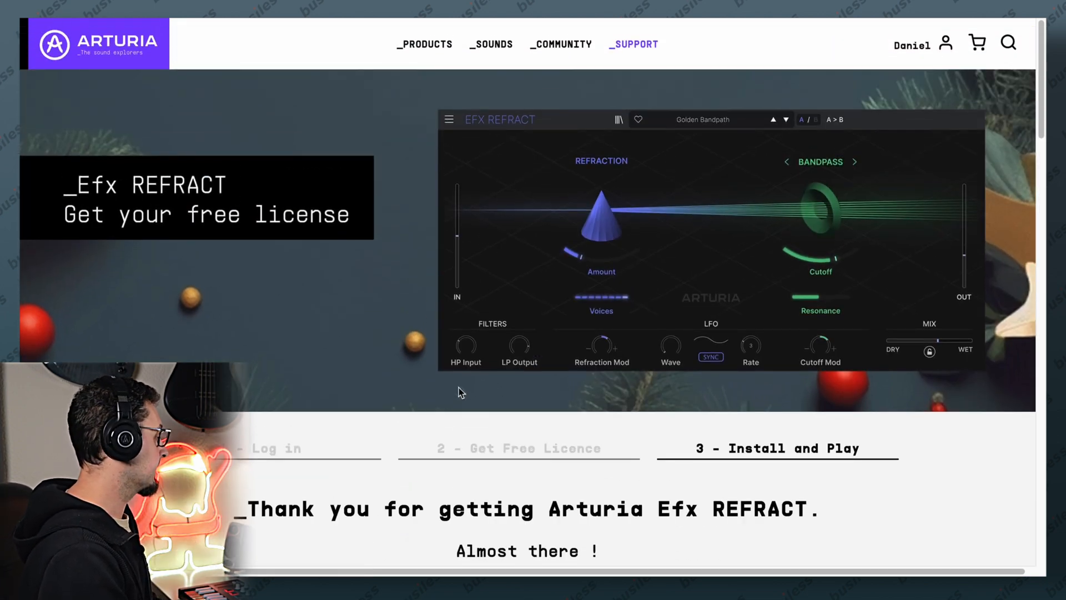
- Look through the Efx REFRACT installation instructions and switch to Arturia Software Center
{"action": "scroll", "coordinate": [498, 400], "scroll_direction": "down", "scroll_amount": 5}
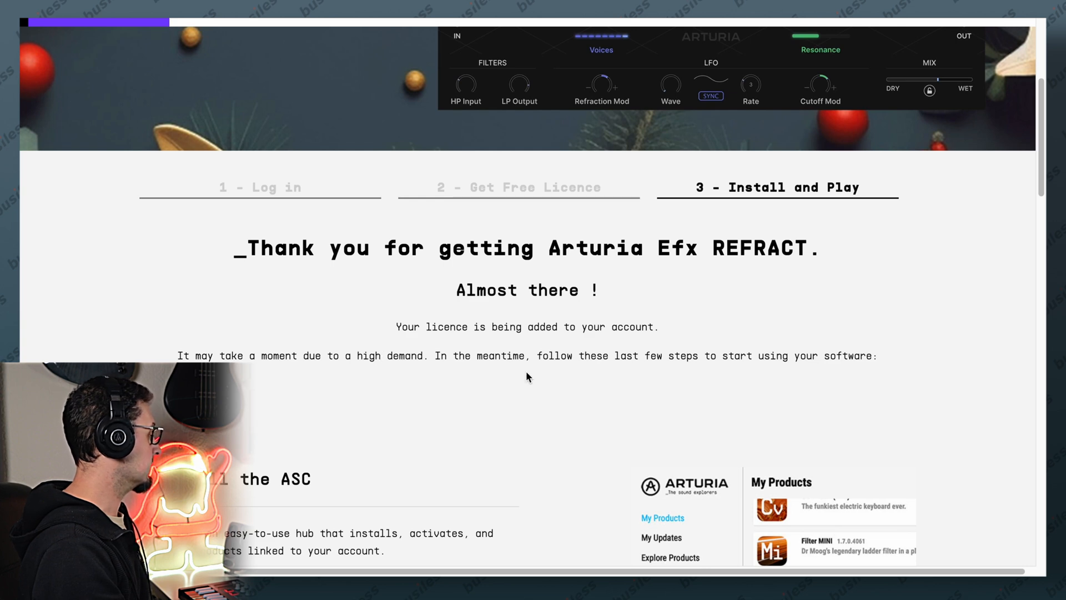
{"action": "scroll", "coordinate": [525, 377], "scroll_direction": "down", "scroll_amount": 5}
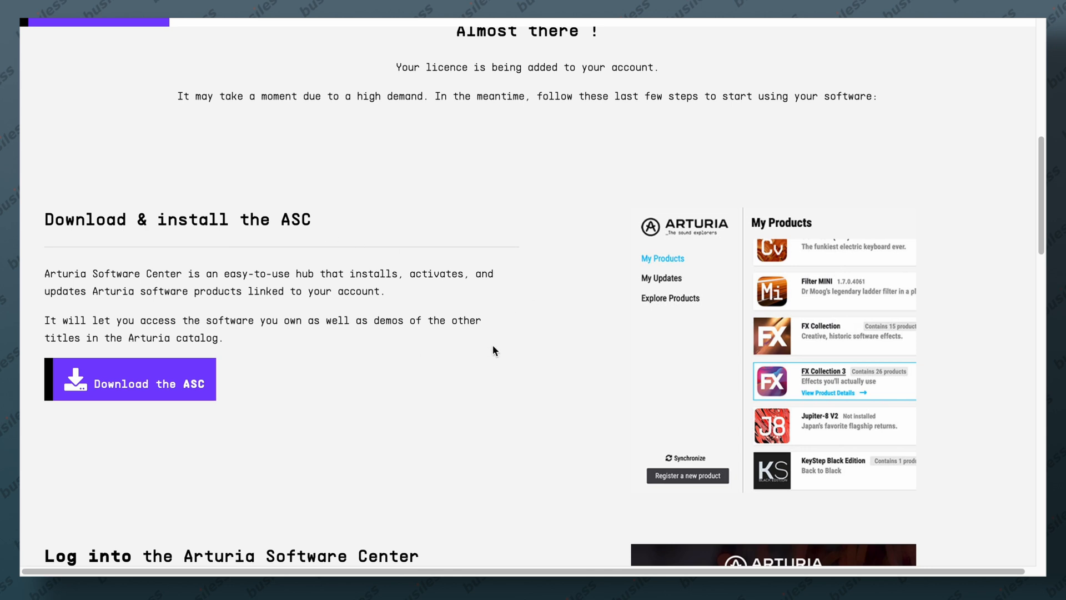
{"action": "key", "text": "super+space"}
{"action": "type", "text": "art"}
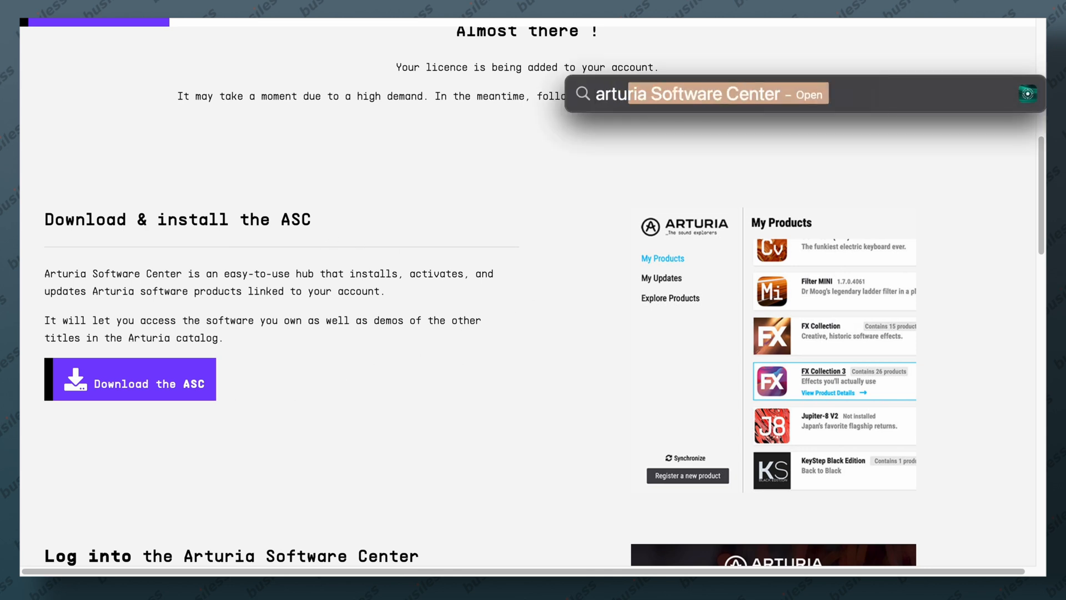
{"action": "key", "text": "Return"}
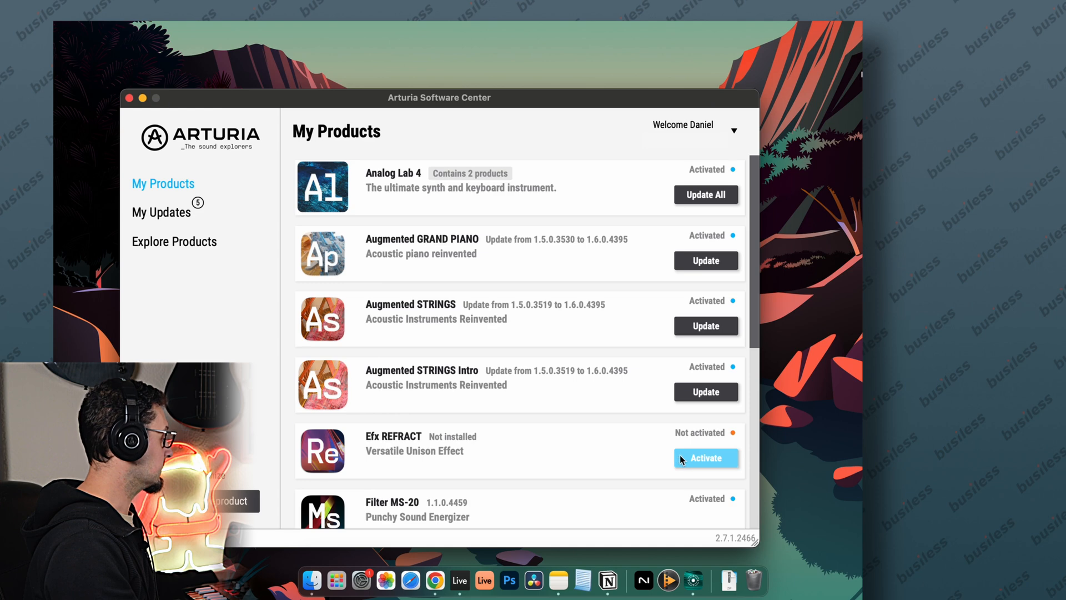
- Activate and install Efx REFRACT from the owned products list, and close the software center
{"action": "scroll", "coordinate": [680, 455], "scroll_direction": "down", "scroll_amount": 2}
{"action": "scroll", "coordinate": [664, 455], "scroll_direction": "up", "scroll_amount": 2}
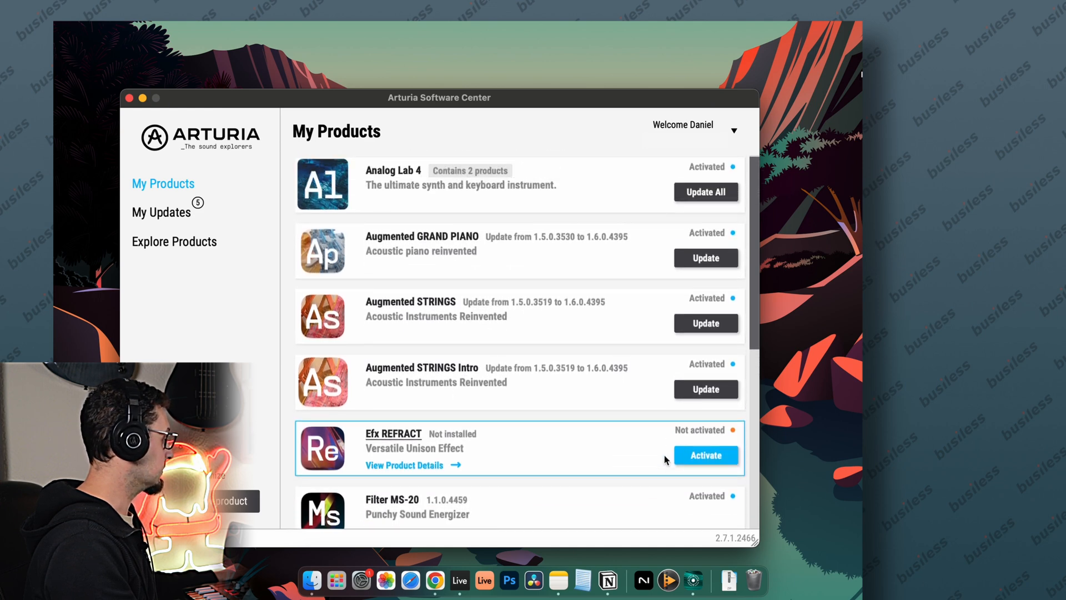
{"action": "left_click", "coordinate": [718, 457]}
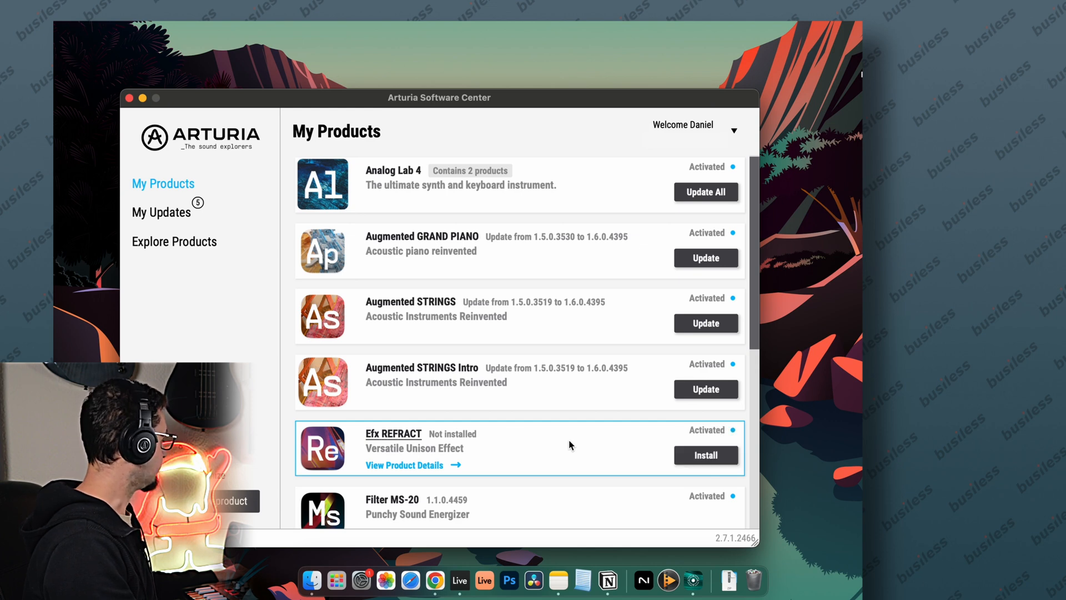
{"action": "left_click", "coordinate": [696, 457]}
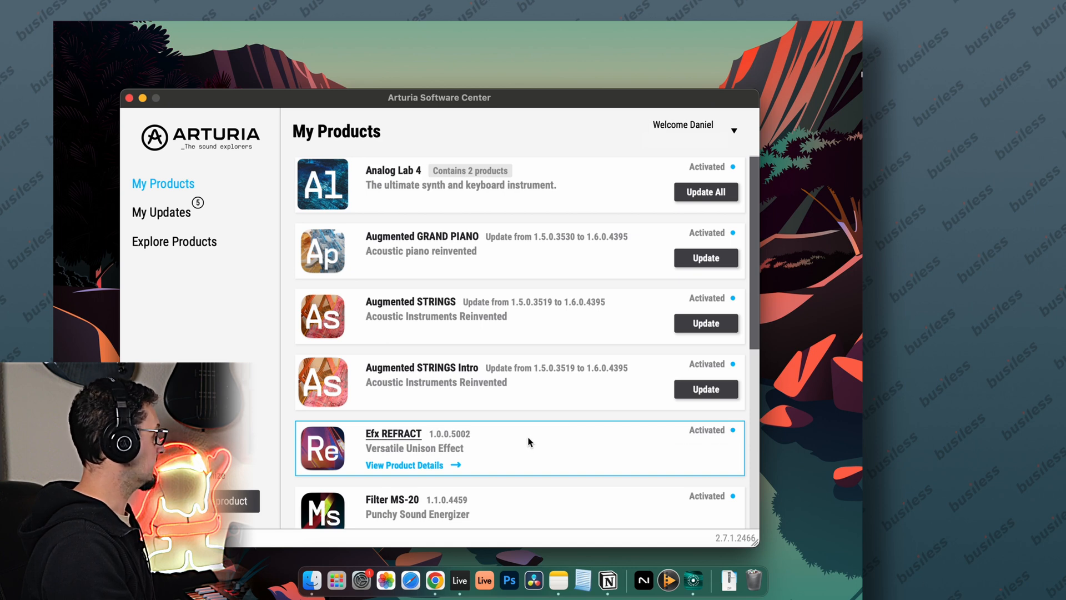
{"action": "left_click", "coordinate": [130, 98]}
- Switch to Ableton Live 11 Suite and rescan the plug-ins from its plug-in preferences
{"action": "left_click", "coordinate": [476, 574]}
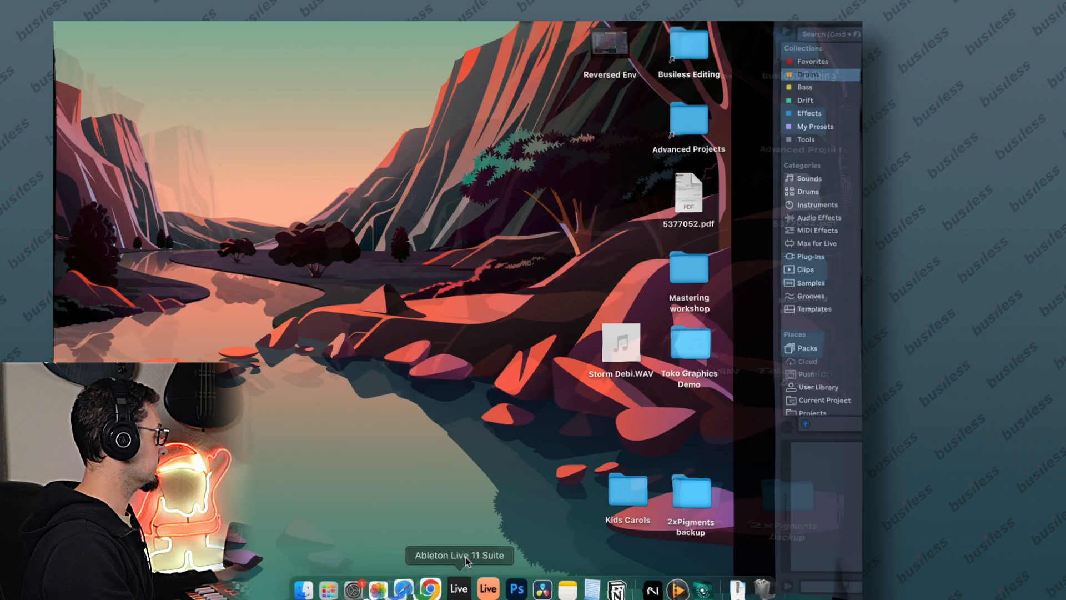
{"action": "left_click_drag", "start_coordinate": [339, 235], "coordinate": [309, 241]}
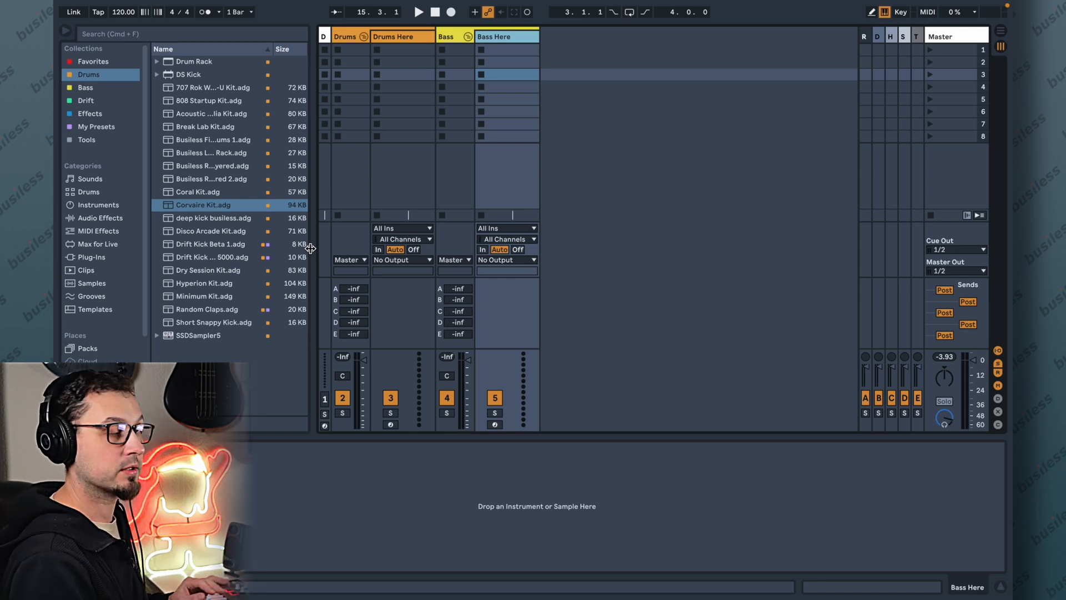
{"action": "left_click", "coordinate": [118, 8]}
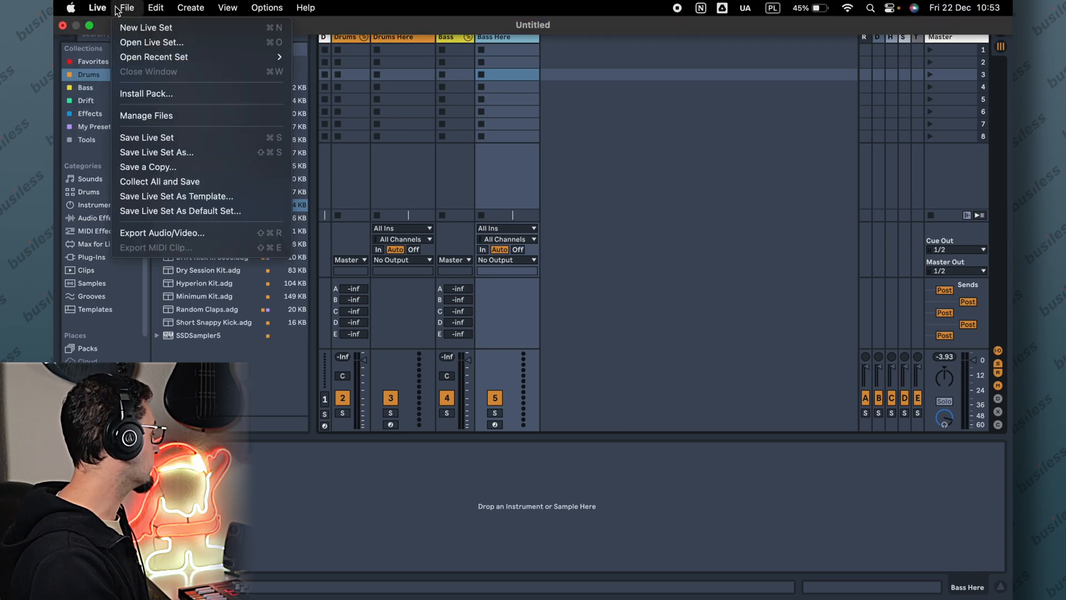
{"action": "mouse_move", "coordinate": [97, 8]}
{"action": "left_click", "coordinate": [105, 48]}
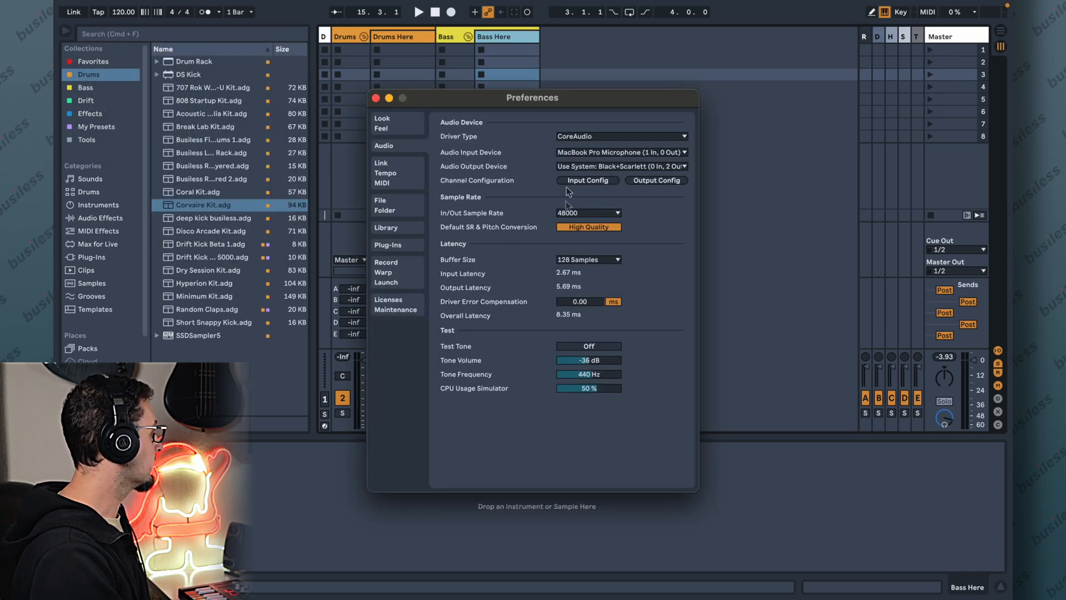
{"action": "left_click", "coordinate": [388, 245]}
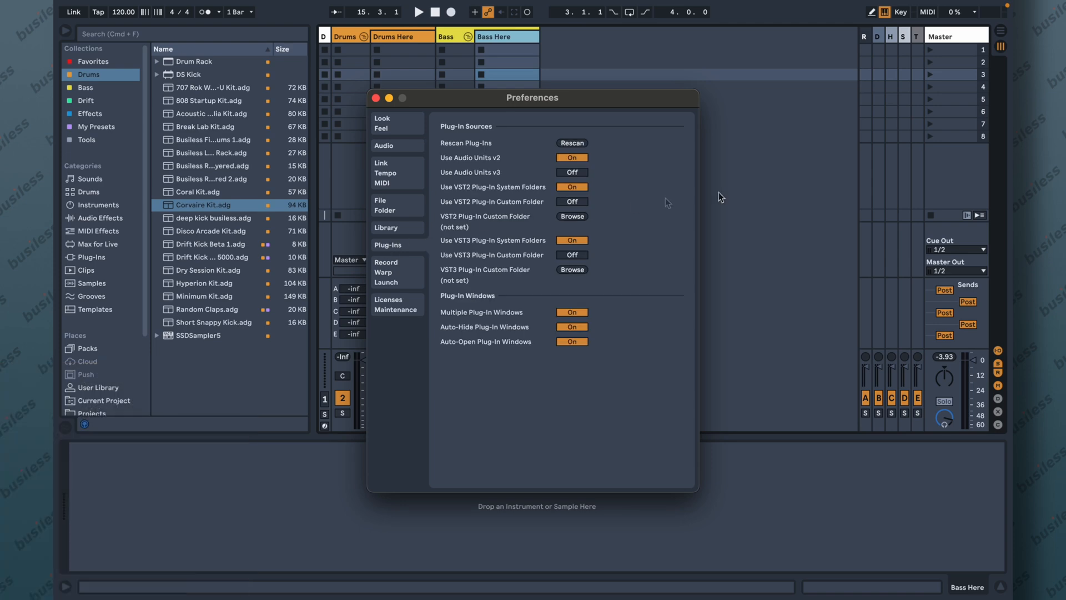
{"action": "left_click", "coordinate": [571, 142]}
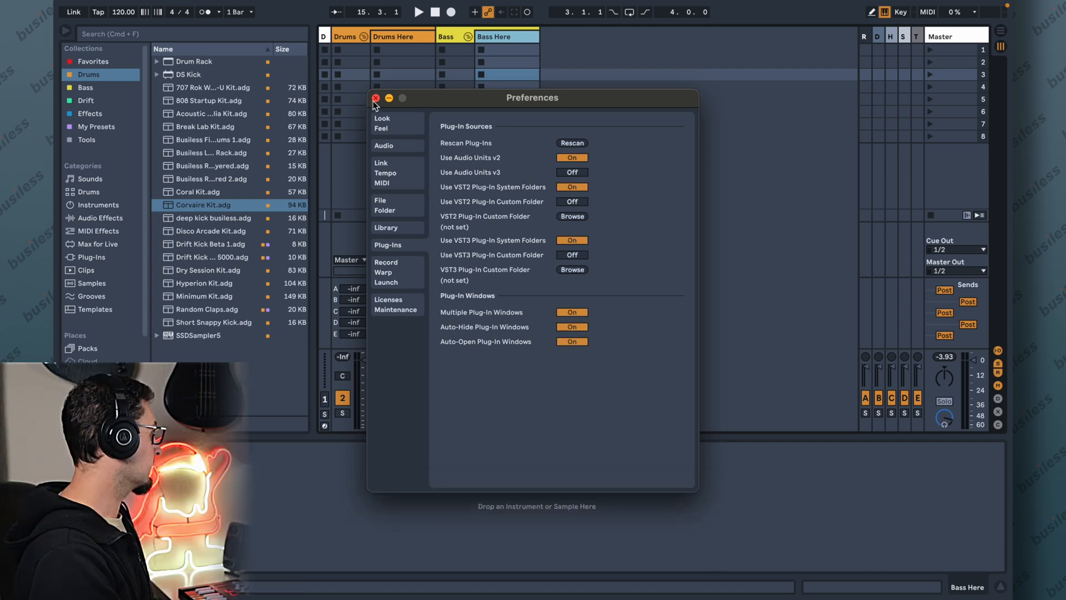
- Set the interface display zoom to 108 % in the look and feel preferences and close Preferences
{"action": "left_click", "coordinate": [391, 133]}
{"action": "left_click_drag", "start_coordinate": [574, 339], "coordinate": [574, 319]}
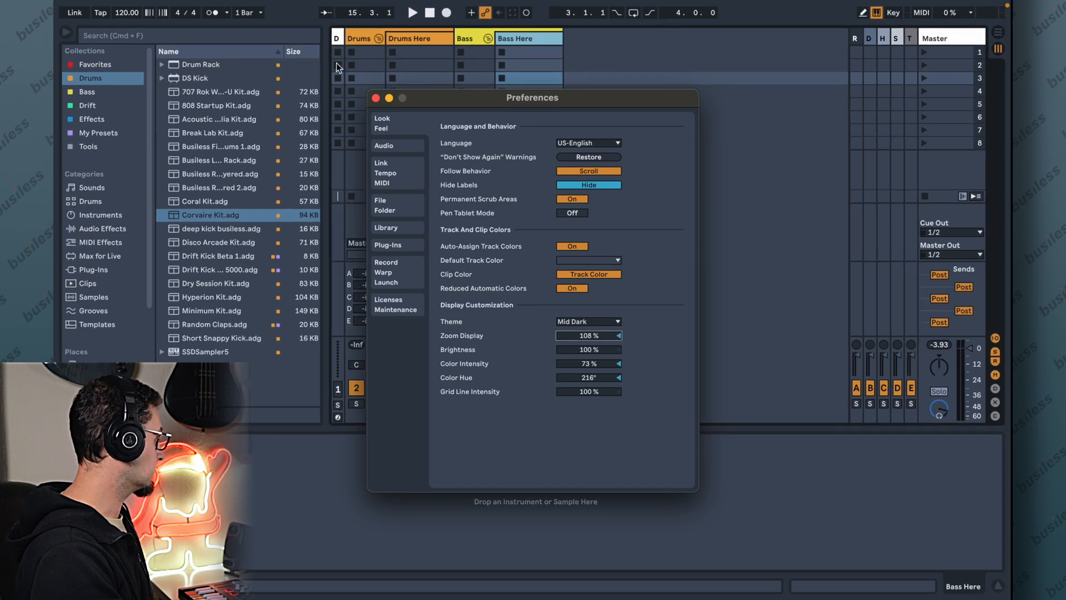
{"action": "left_click", "coordinate": [376, 98]}
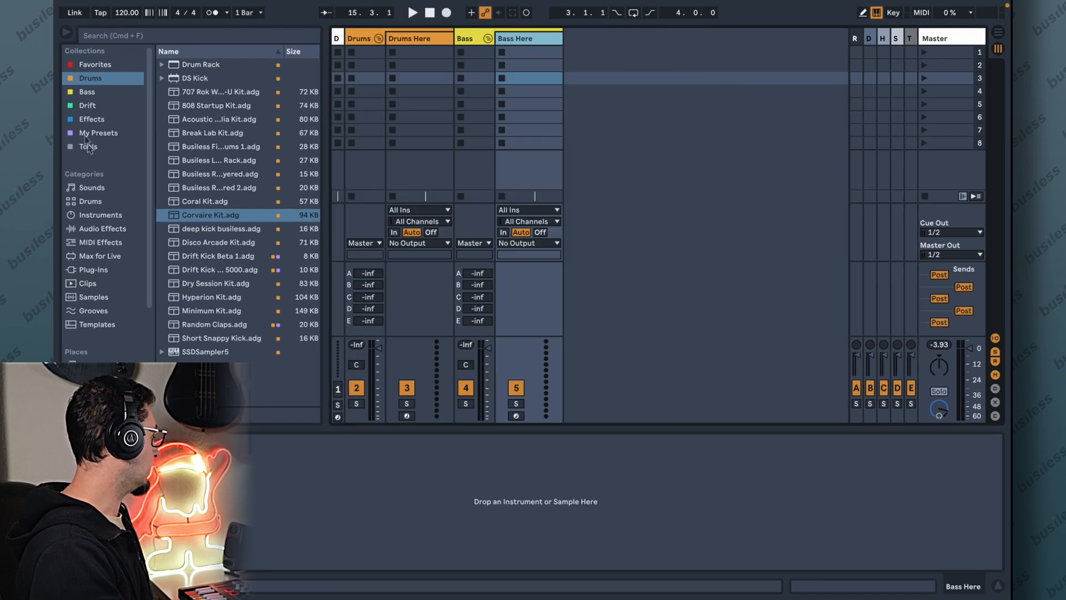
- Find the Arturia VST3 plug-ins and load the SQ80 V synthesizer onto a new track
{"action": "left_click", "coordinate": [101, 271]}
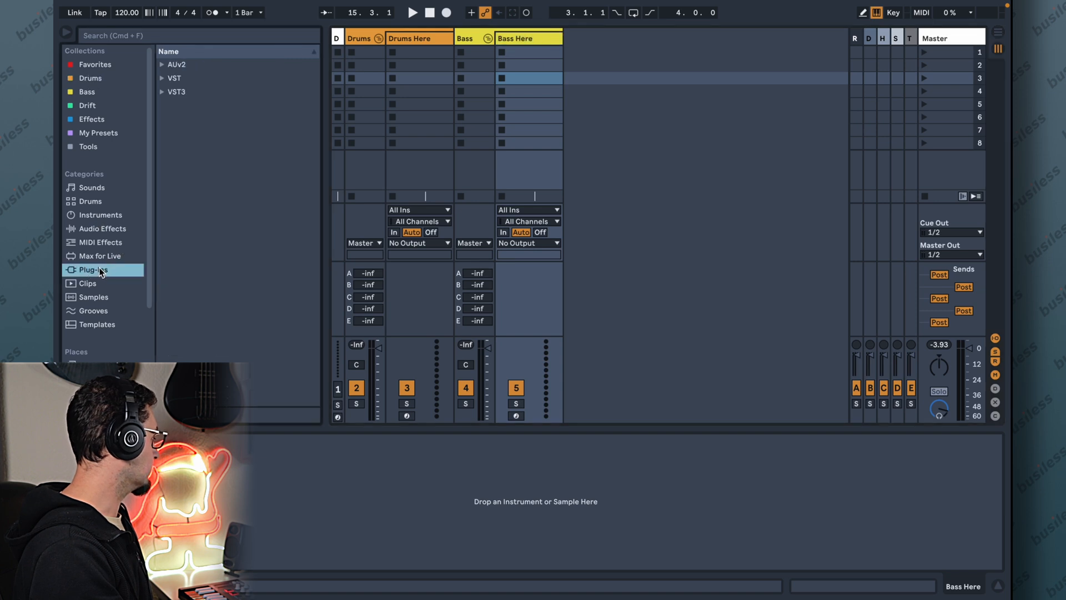
{"action": "left_click", "coordinate": [163, 92]}
{"action": "left_click", "coordinate": [170, 119]}
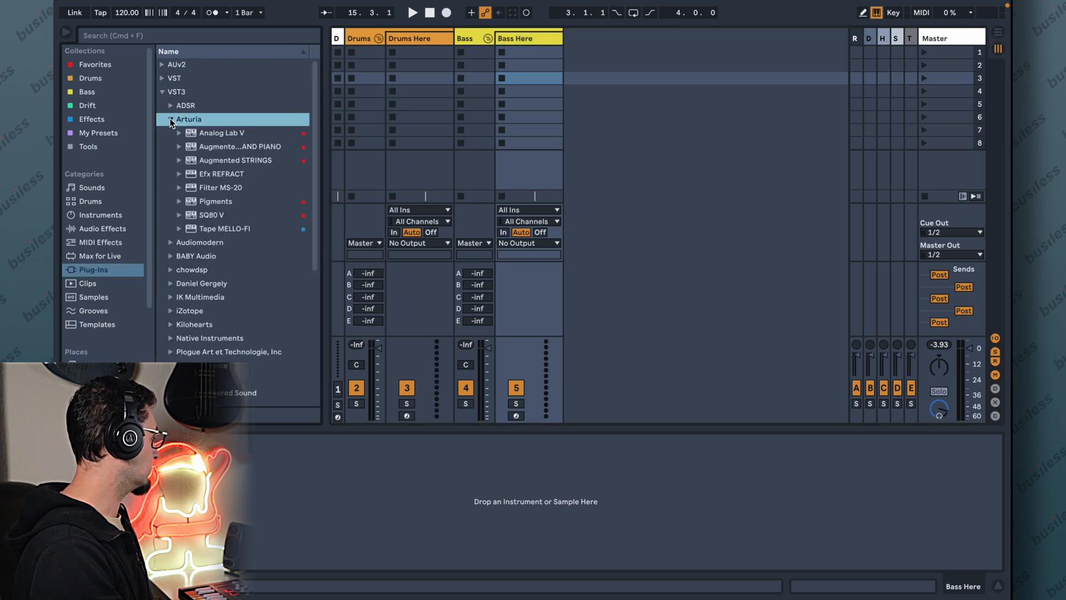
{"action": "left_click", "coordinate": [286, 174]}
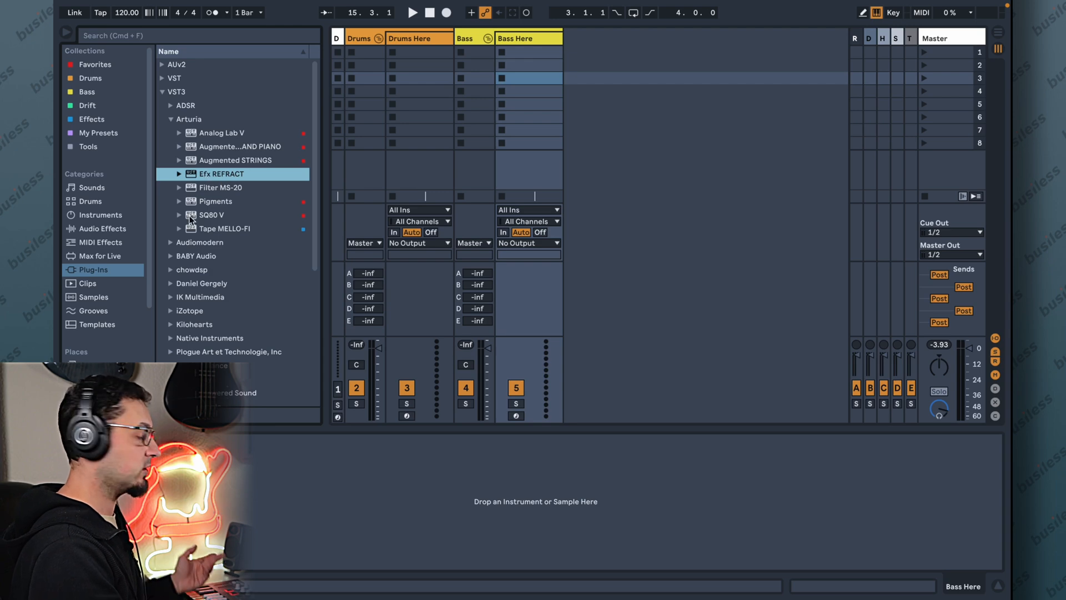
{"action": "left_click_drag", "start_coordinate": [190, 216], "coordinate": [602, 69]}
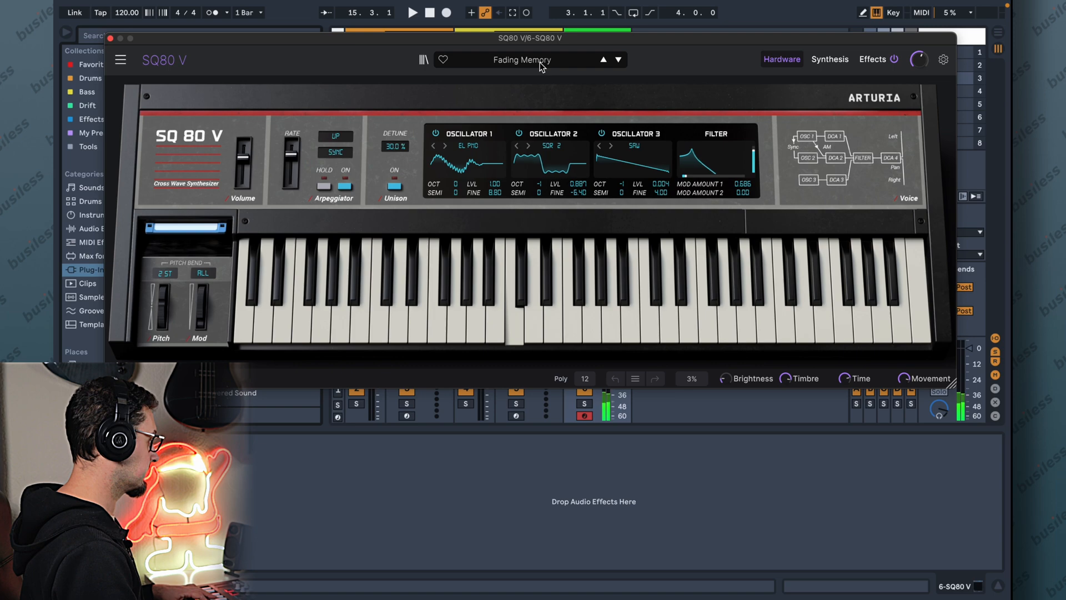
- Load the Key Strings preset from the Keys category in SQ80 V
{"action": "left_click", "coordinate": [541, 61]}
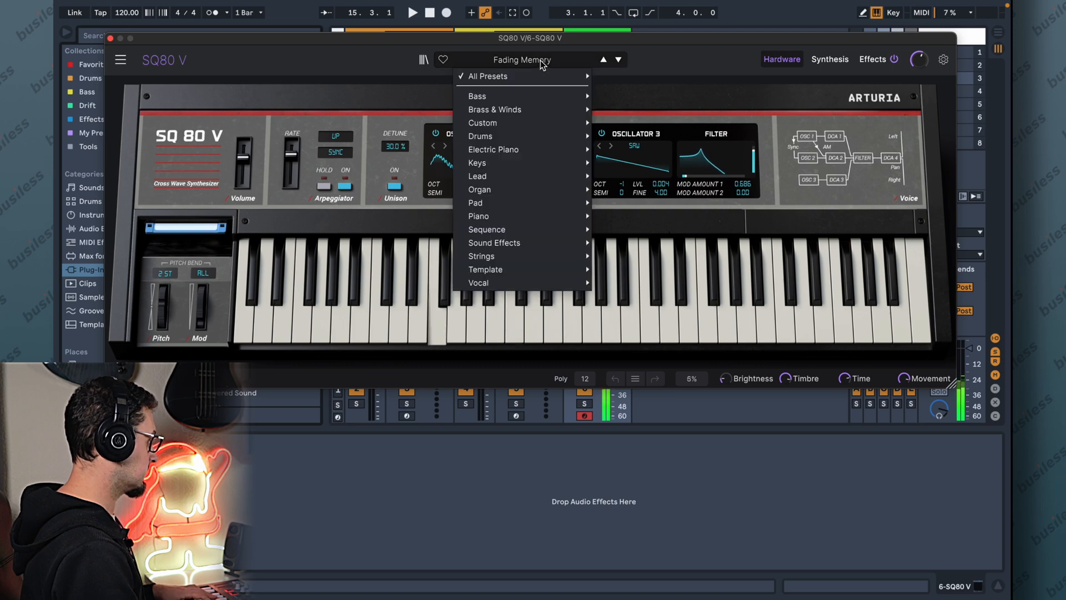
{"action": "mouse_move", "coordinate": [491, 165]}
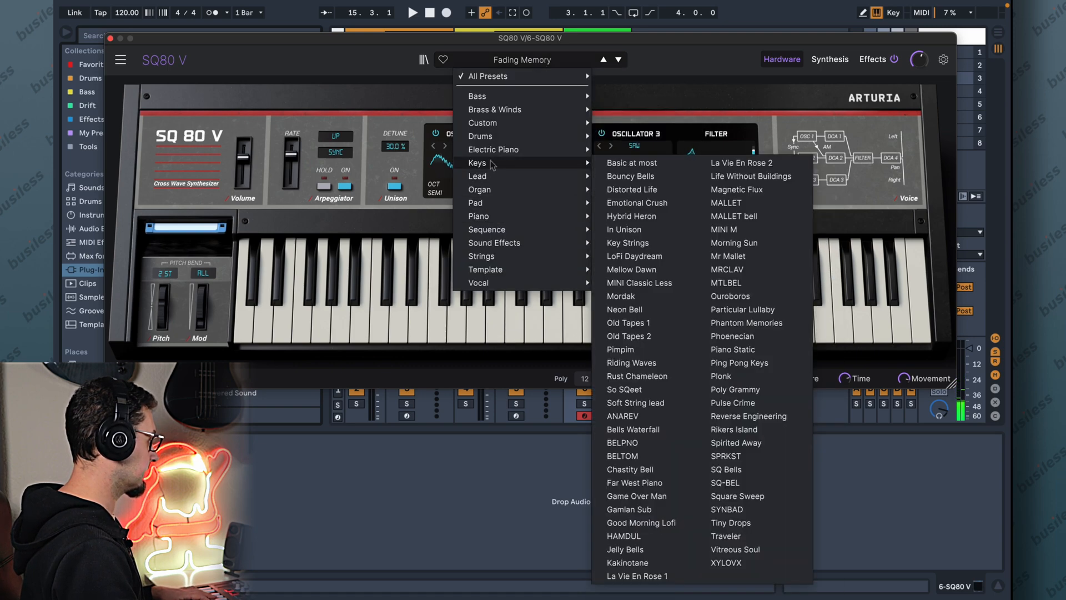
{"action": "left_click", "coordinate": [657, 244]}
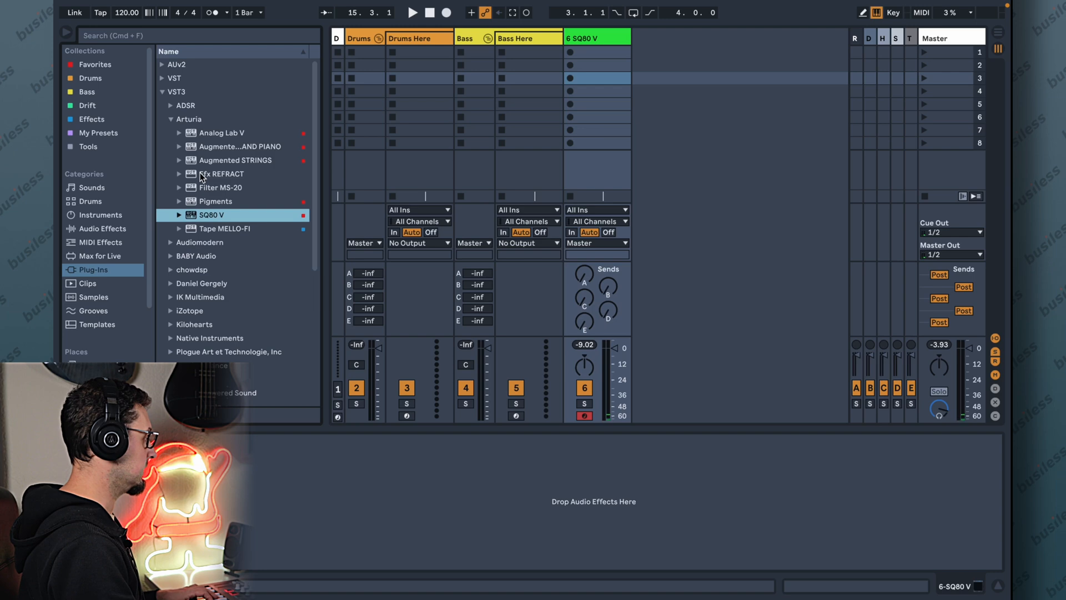
- Insert the Efx REFRACT effect after SQ80 V on its track and accept the quick tour of its features
{"action": "left_click_drag", "start_coordinate": [201, 177], "coordinate": [433, 511]}
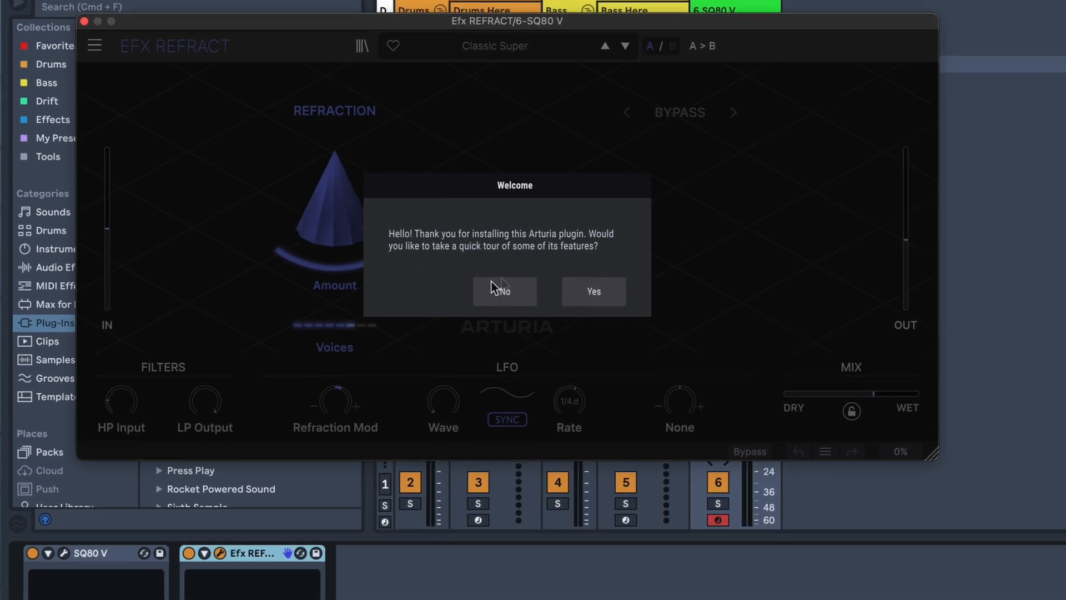
{"action": "left_click", "coordinate": [594, 292]}
{"action": "left_click_drag", "start_coordinate": [323, 24], "coordinate": [358, 84]}
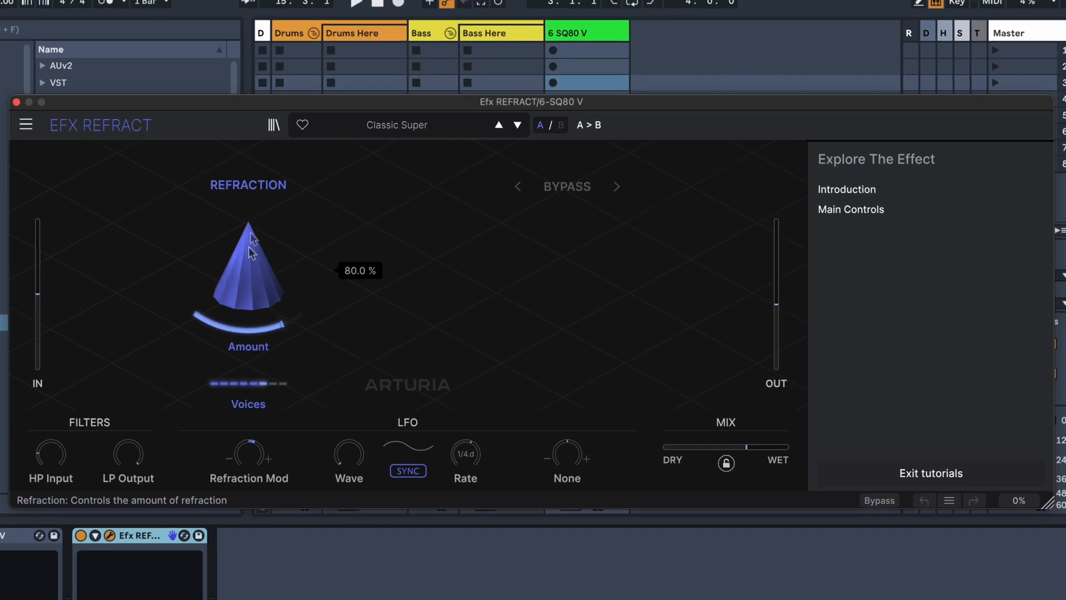
- Read through the Introduction tutorial of Efx REFRACT
{"action": "left_click", "coordinate": [865, 189]}
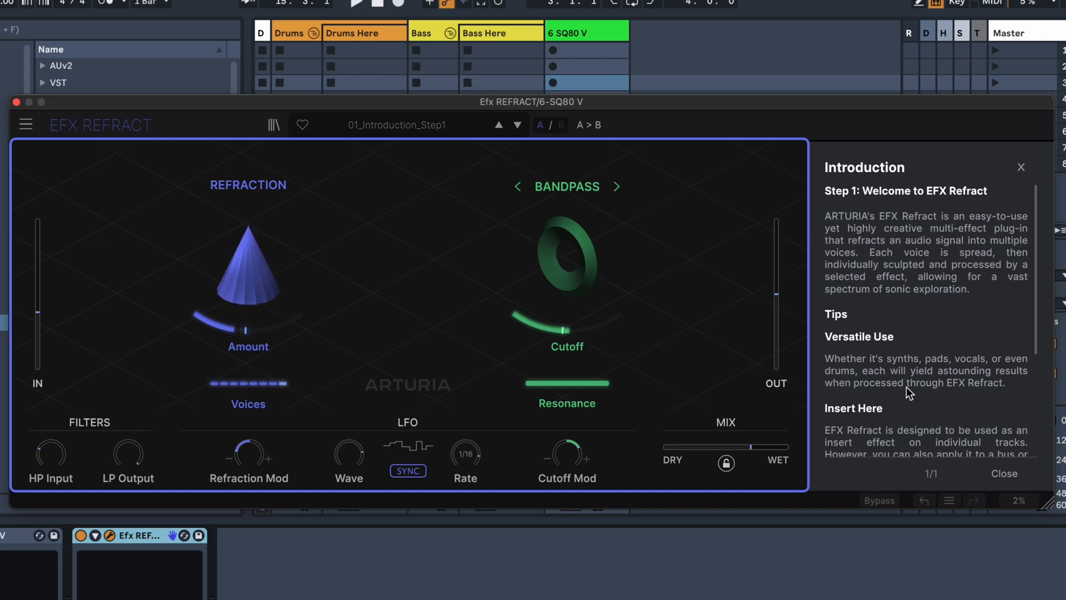
{"action": "scroll", "coordinate": [903, 383], "scroll_direction": "down", "scroll_amount": 5}
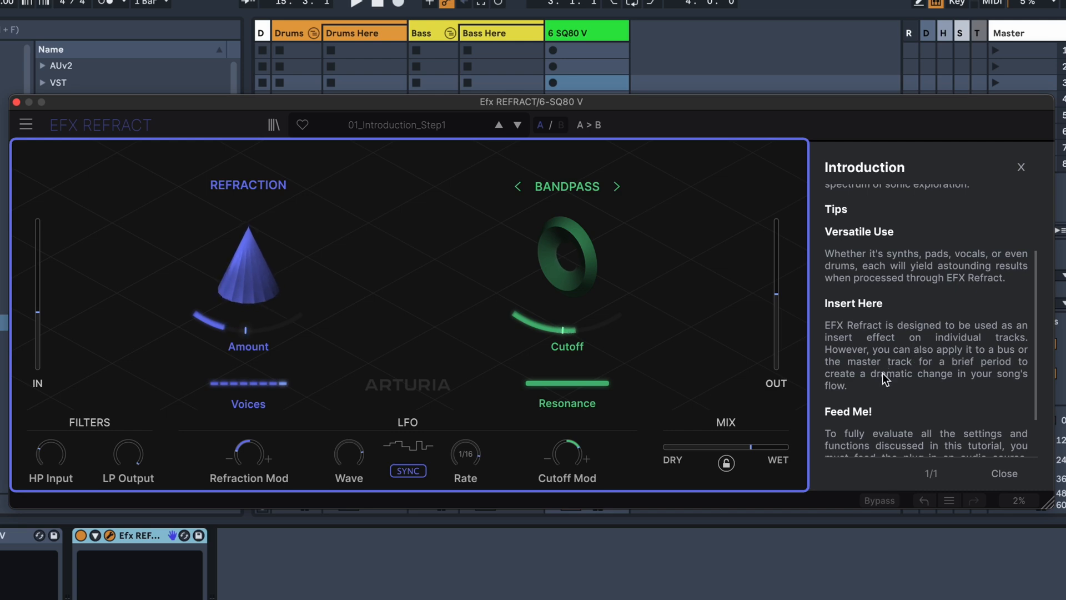
{"action": "scroll", "coordinate": [959, 389], "scroll_direction": "down", "scroll_amount": 2}
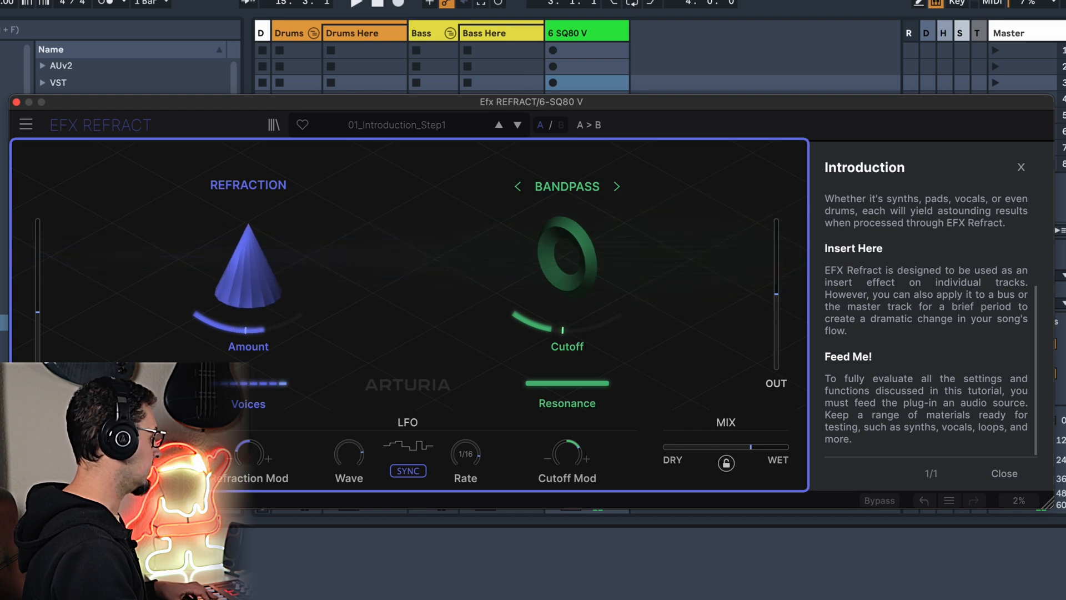
- Load the Sinking In pad preset from the SQ80 V Factory bank and close the synthesizer window
{"action": "left_click", "coordinate": [33, 540]}
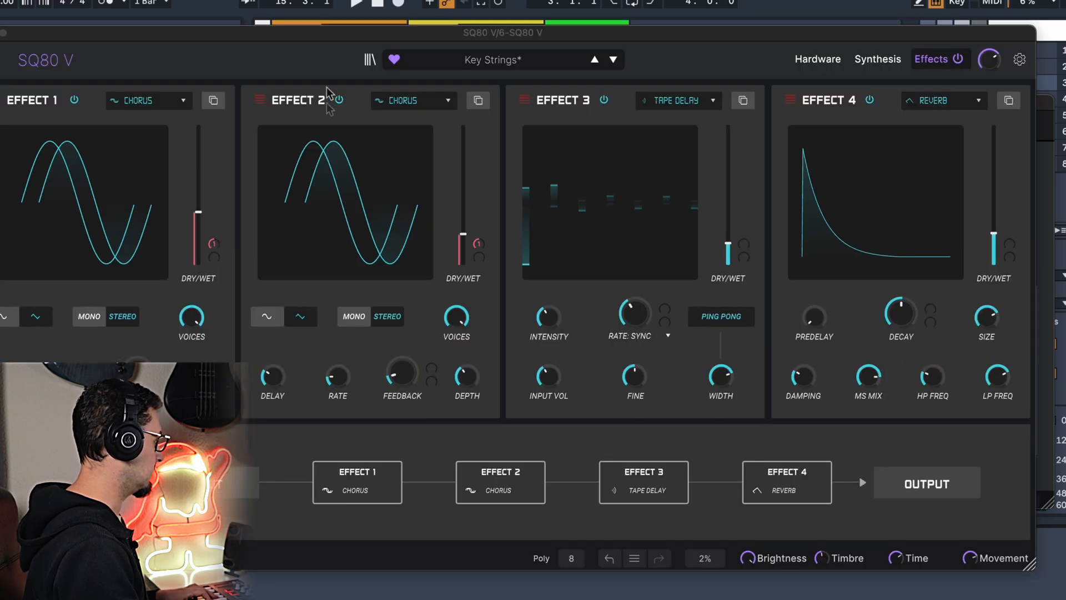
{"action": "left_click", "coordinate": [370, 60]}
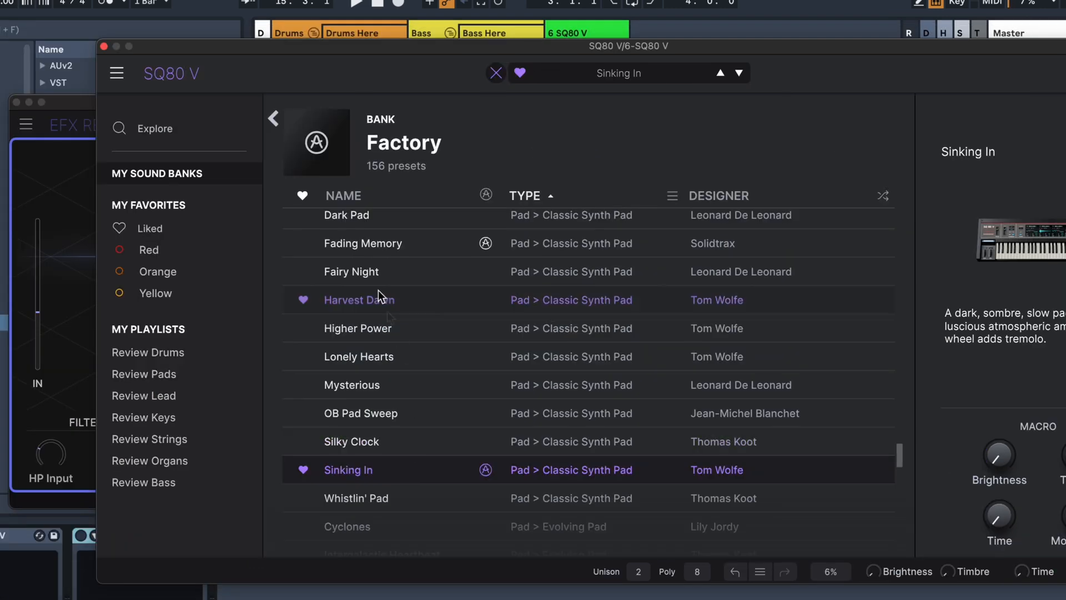
{"action": "left_click", "coordinate": [103, 47]}
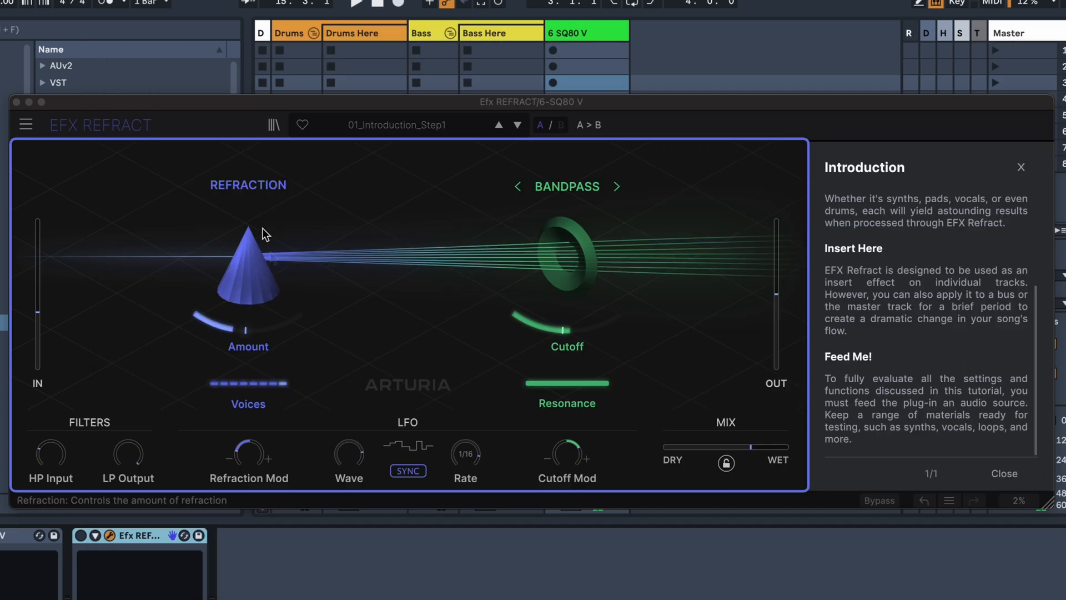
- Switch on the Efx REFRACT device in the track's device chain and close the finished Introduction tutorial
{"action": "left_click", "coordinate": [81, 536]}
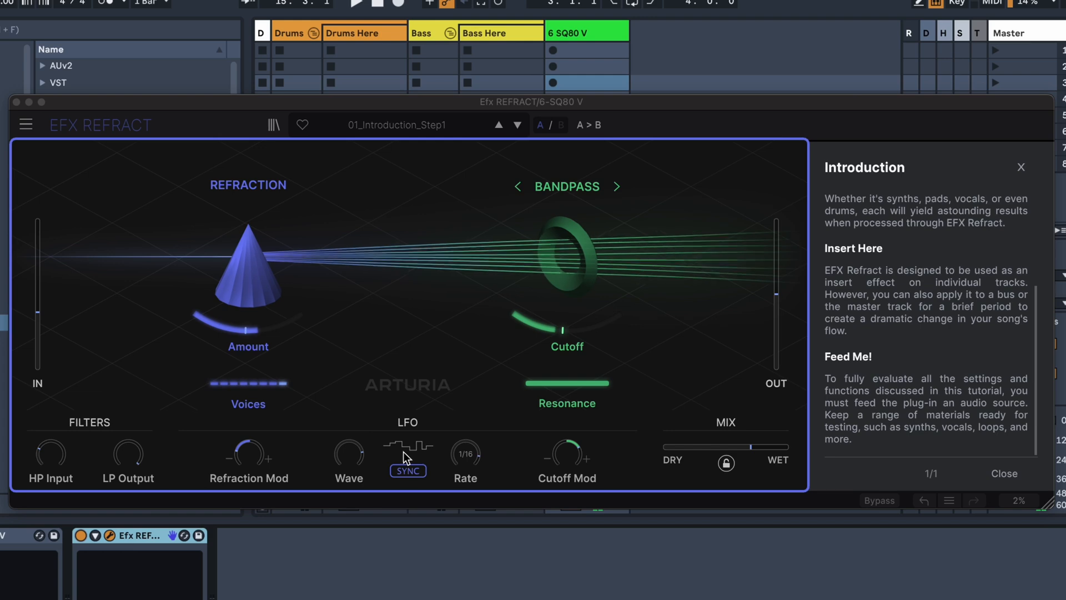
{"action": "scroll", "coordinate": [986, 389], "scroll_direction": "down", "scroll_amount": 1}
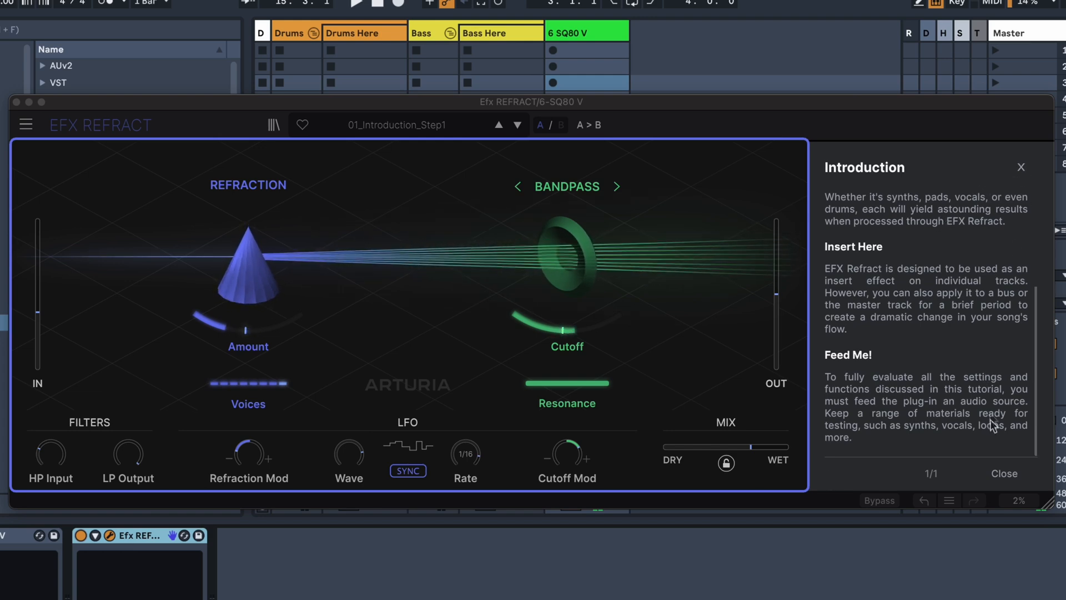
{"action": "left_click", "coordinate": [1002, 474]}
- Read the In-Out Section step of the Main Controls tutorial, advance to the second step, and close the tutorial
{"action": "left_click", "coordinate": [875, 209]}
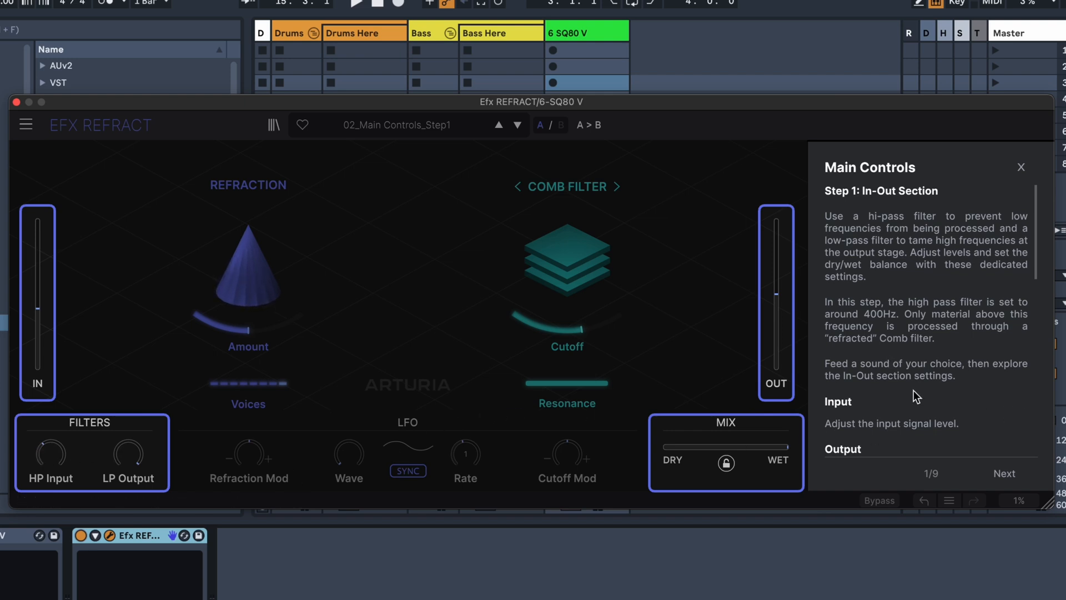
{"action": "scroll", "coordinate": [917, 397], "scroll_direction": "down", "scroll_amount": 3}
{"action": "scroll", "coordinate": [893, 372], "scroll_direction": "down", "scroll_amount": 6}
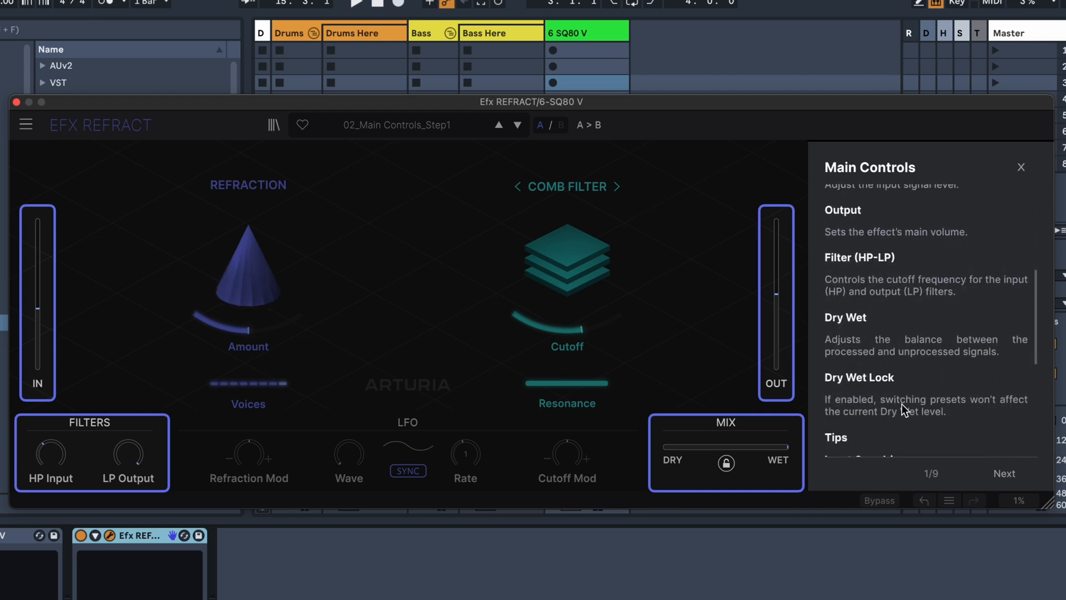
{"action": "scroll", "coordinate": [902, 409], "scroll_direction": "down", "scroll_amount": 2}
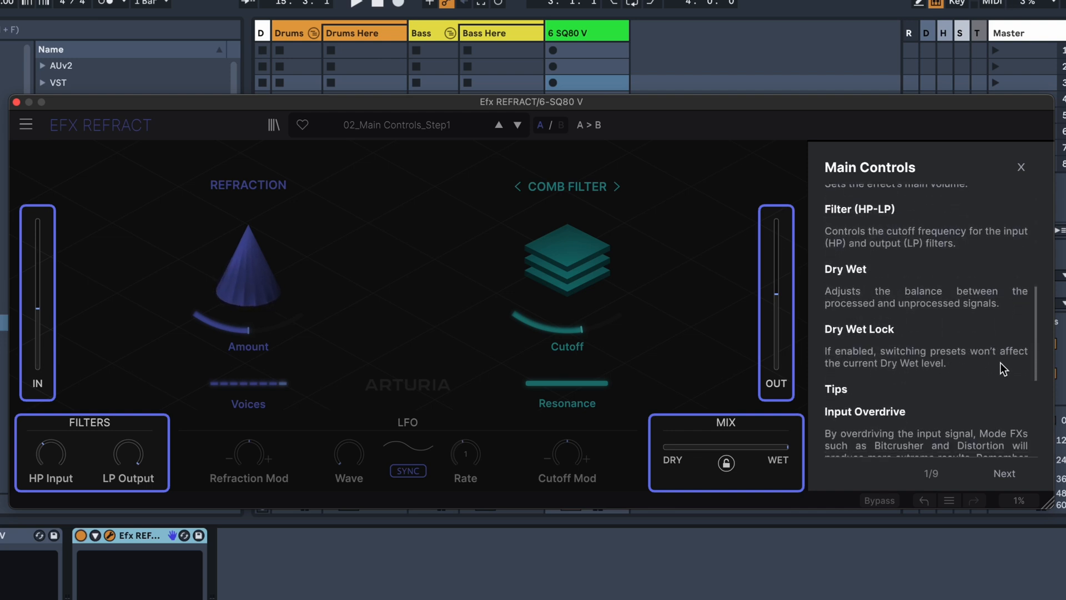
{"action": "scroll", "coordinate": [962, 382], "scroll_direction": "down", "scroll_amount": 4}
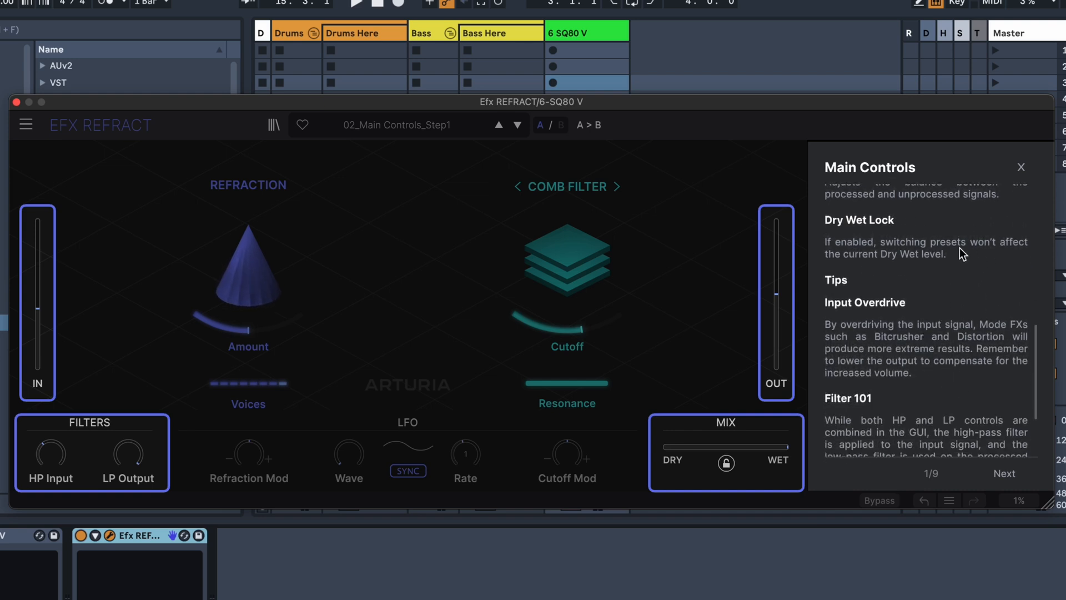
{"action": "left_click", "coordinate": [1006, 475]}
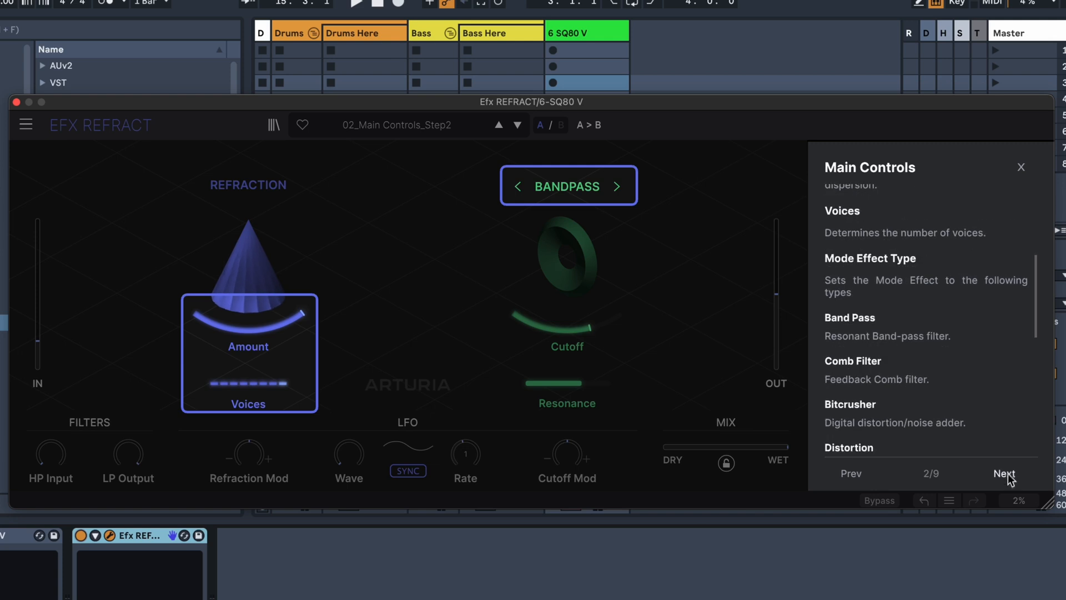
{"action": "left_click", "coordinate": [1020, 169]}
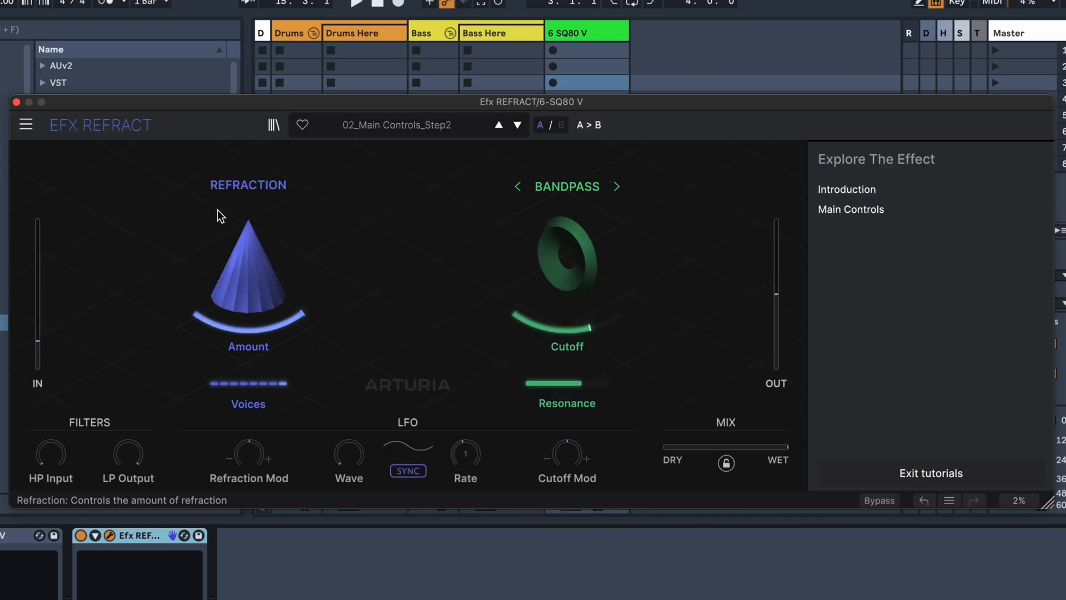
- Load the FonkedBass preset from the Modulation category and set the dry/wet mix to about 0.83
{"action": "left_click", "coordinate": [396, 124]}
{"action": "mouse_move", "coordinate": [384, 240]}
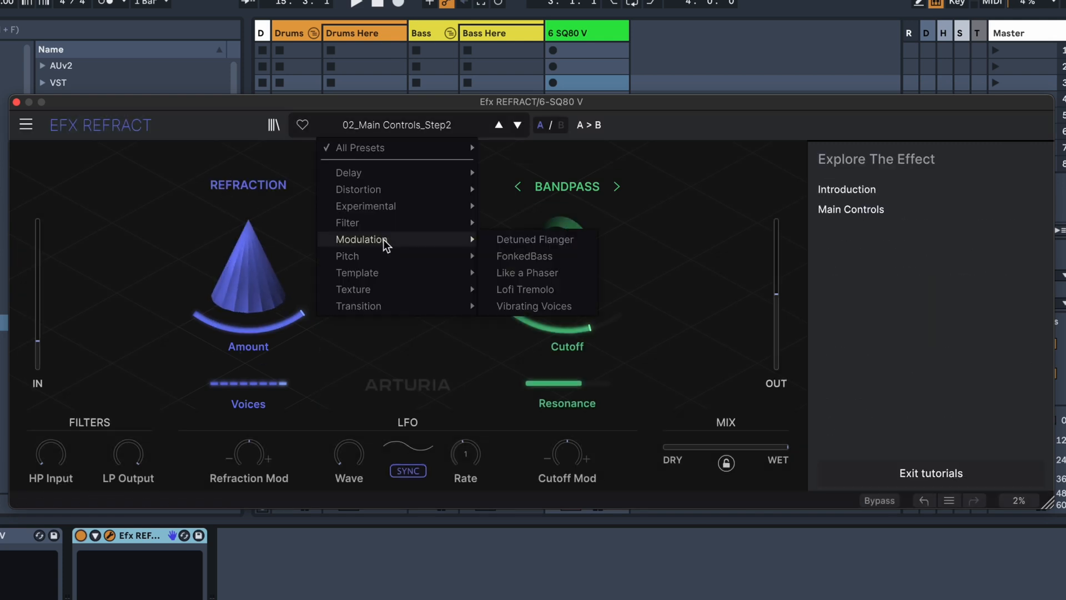
{"action": "left_click", "coordinate": [533, 256]}
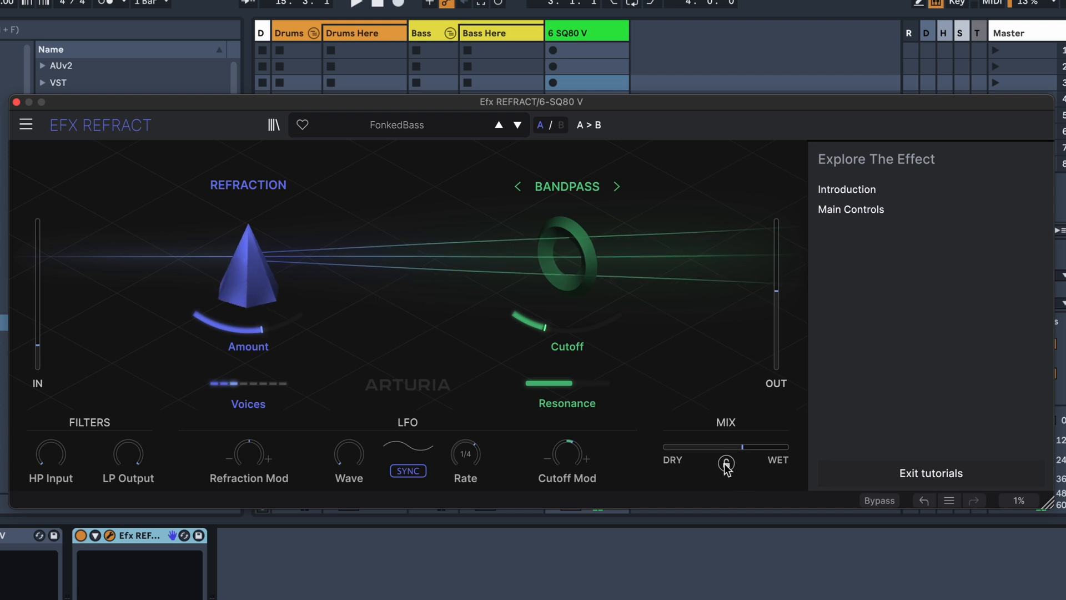
{"action": "left_click_drag", "start_coordinate": [707, 459], "coordinate": [664, 446]}
{"action": "left_click_drag", "start_coordinate": [455, 505], "coordinate": [674, 253]}
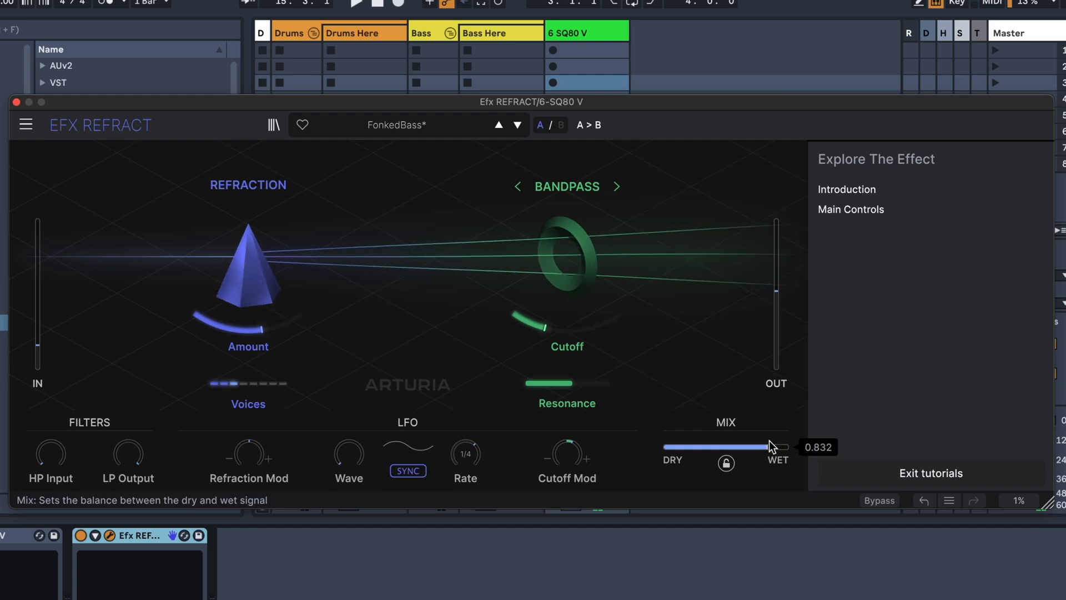
{"action": "left_click_drag", "start_coordinate": [845, 101], "coordinate": [864, 119]}
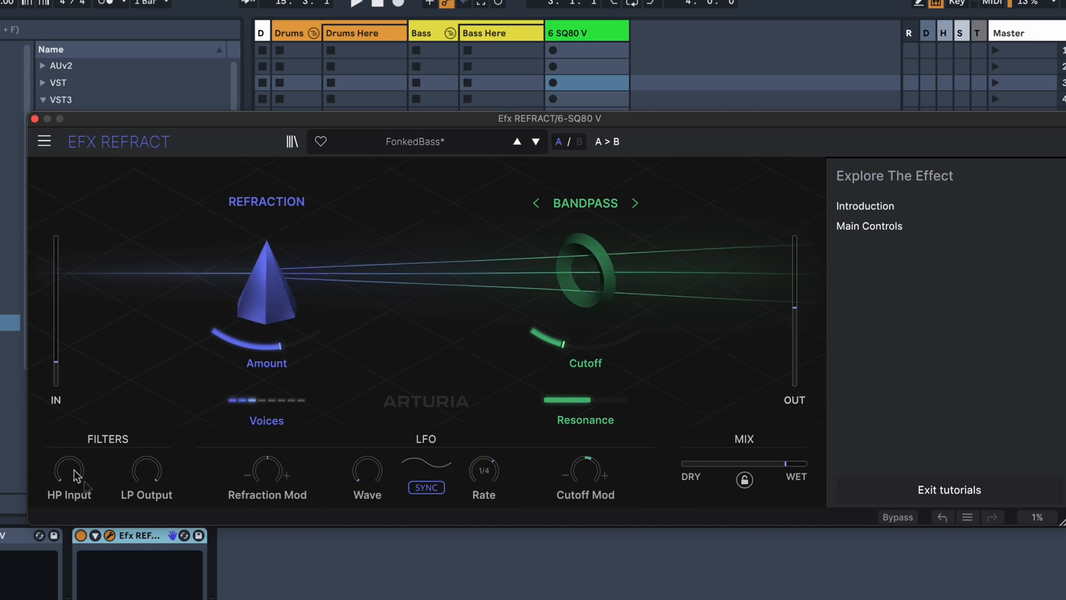
- Try different refraction amounts, raise the input level slightly, and set the number of refracted voices to 5
{"action": "mouse_move", "coordinate": [76, 475]}
{"action": "left_mouse_down"}
{"action": "mouse_move", "coordinate": [76, 333]}
{"action": "mouse_move", "coordinate": [63, 479]}
{"action": "left_mouse_up"}
{"action": "left_click_drag", "start_coordinate": [146, 479], "coordinate": [257, 316]}
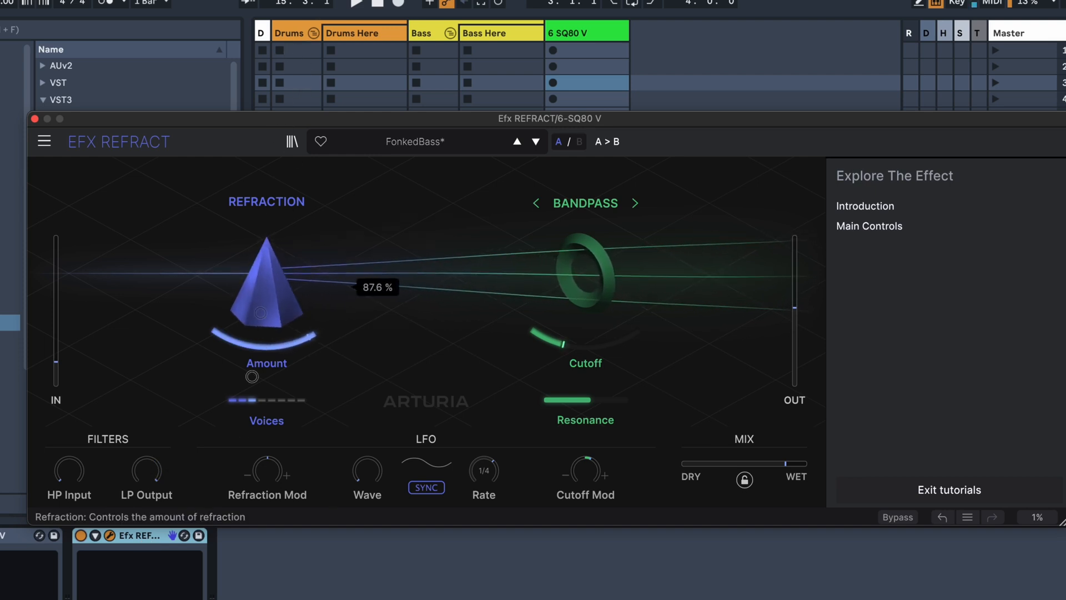
{"action": "mouse_move", "coordinate": [264, 398]}
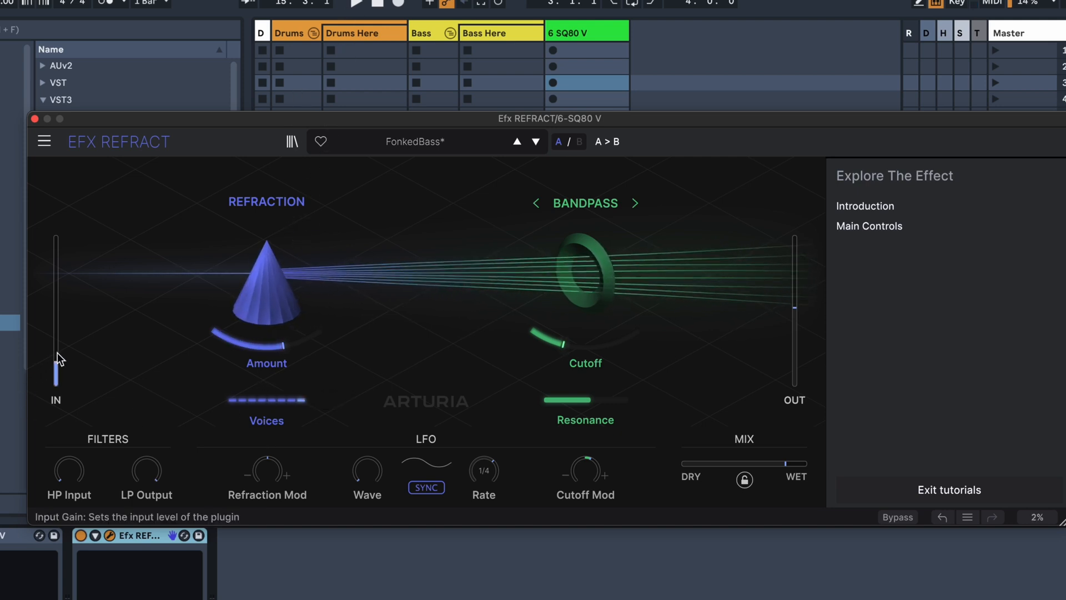
{"action": "mouse_move", "coordinate": [54, 359]}
{"action": "left_mouse_down"}
{"action": "mouse_move", "coordinate": [53, 311]}
{"action": "mouse_move", "coordinate": [54, 344]}
{"action": "left_mouse_up"}
{"action": "left_click_drag", "start_coordinate": [272, 401], "coordinate": [272, 466]}
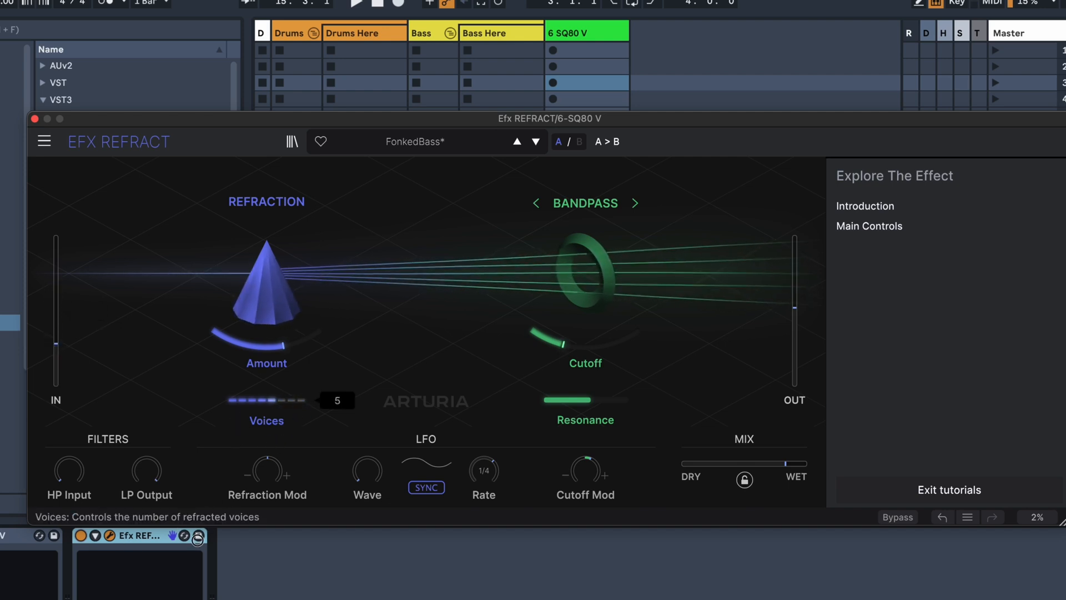
- Change the mode effect to Comb Filter and try out its cutoff and resonance settings
{"action": "left_click", "coordinate": [635, 204]}
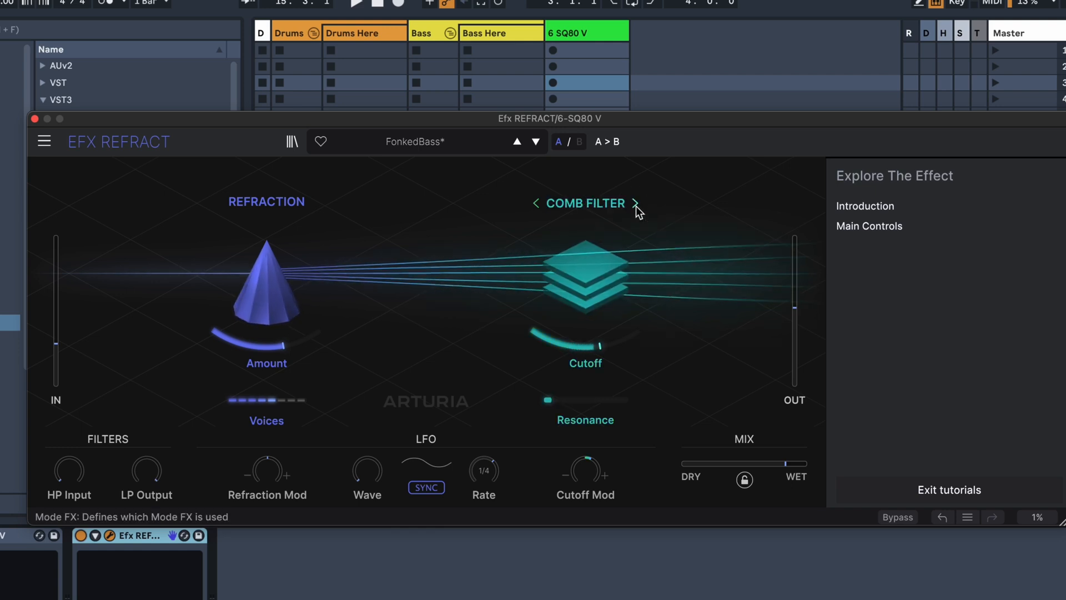
{"action": "left_click_drag", "start_coordinate": [598, 348], "coordinate": [628, 328]}
{"action": "left_click_drag", "start_coordinate": [573, 405], "coordinate": [607, 234]}
{"action": "left_click_drag", "start_coordinate": [626, 340], "coordinate": [613, 254]}
- Change the mode effect to Bitcrusher, then raise its Down Sample amount and Down Sample Mod
{"action": "left_click", "coordinate": [634, 203]}
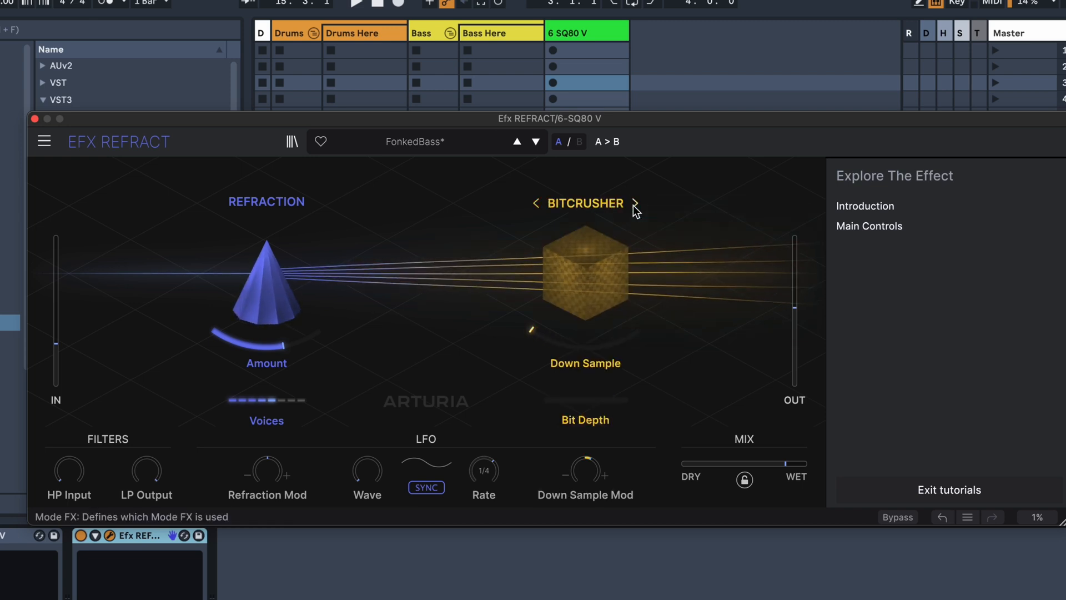
{"action": "left_click_drag", "start_coordinate": [585, 355], "coordinate": [585, 295]}
{"action": "left_click_drag", "start_coordinate": [585, 470], "coordinate": [583, 432]}
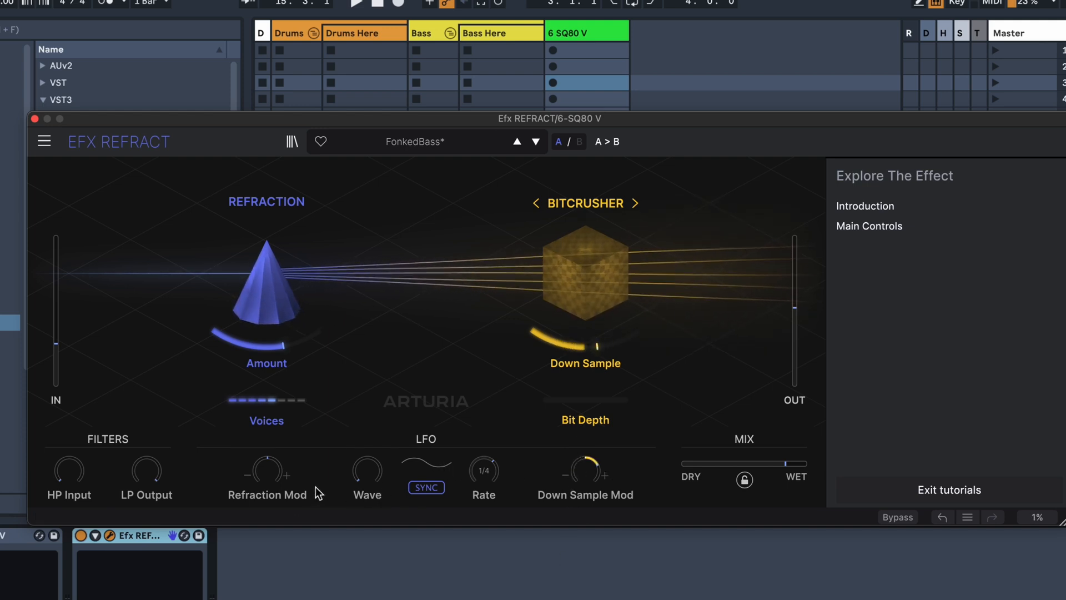
- Change the mode effect to Distortion with about 23.2 dB of drive, and lower the refraction amount
{"action": "left_click", "coordinate": [636, 203]}
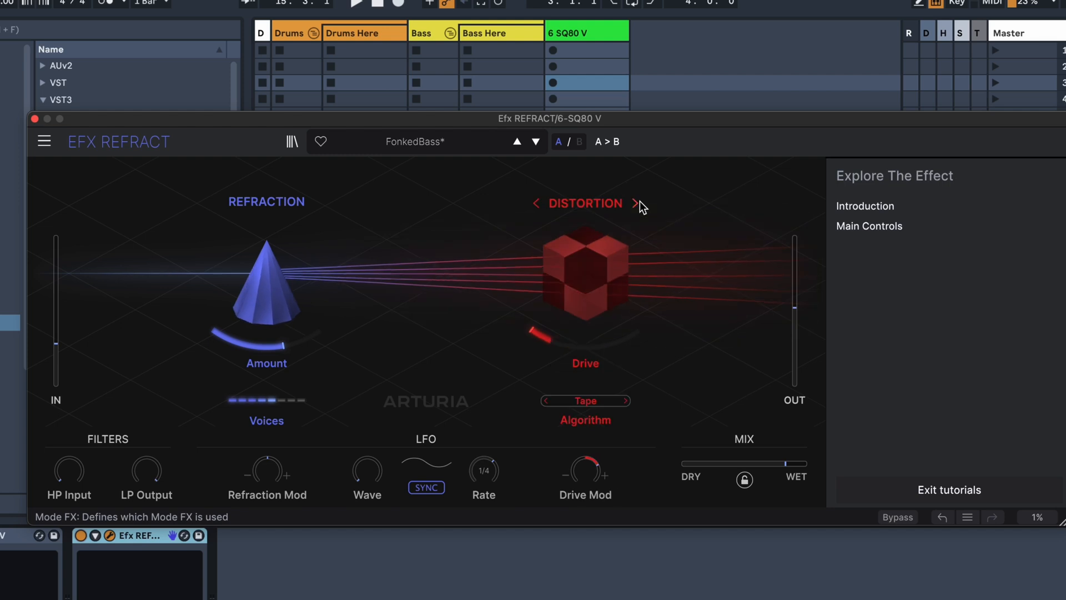
{"action": "left_click_drag", "start_coordinate": [615, 259], "coordinate": [593, 355]}
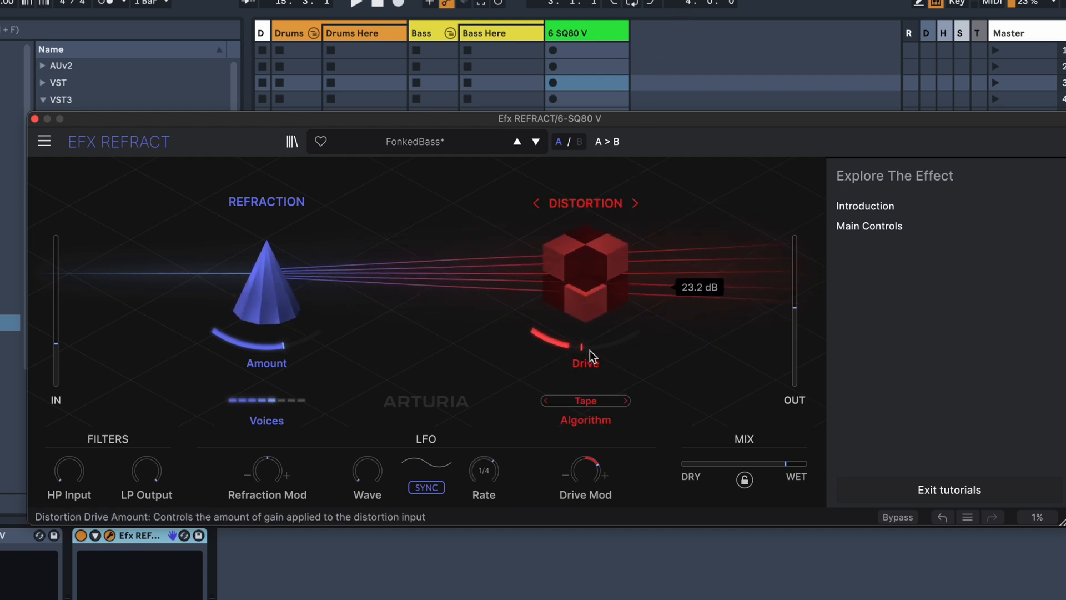
{"action": "left_click_drag", "start_coordinate": [268, 341], "coordinate": [270, 339]}
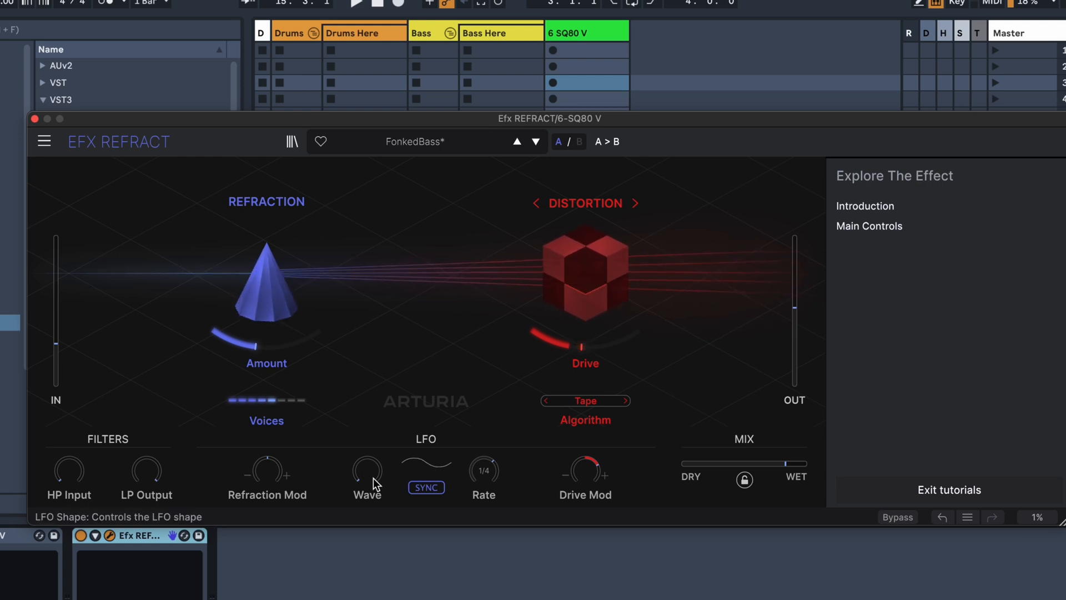
- Try out the LFO wave, sync and Refraction Mod settings, and reset the Drive Mod to 0%
{"action": "left_click_drag", "start_coordinate": [365, 471], "coordinate": [377, 166]}
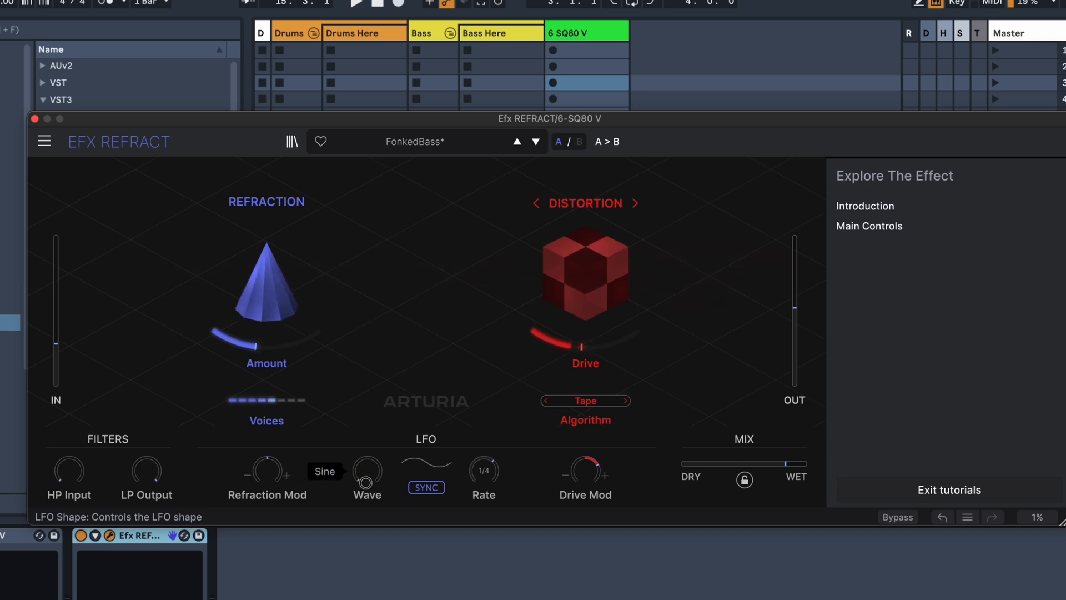
{"action": "left_click", "coordinate": [427, 487]}
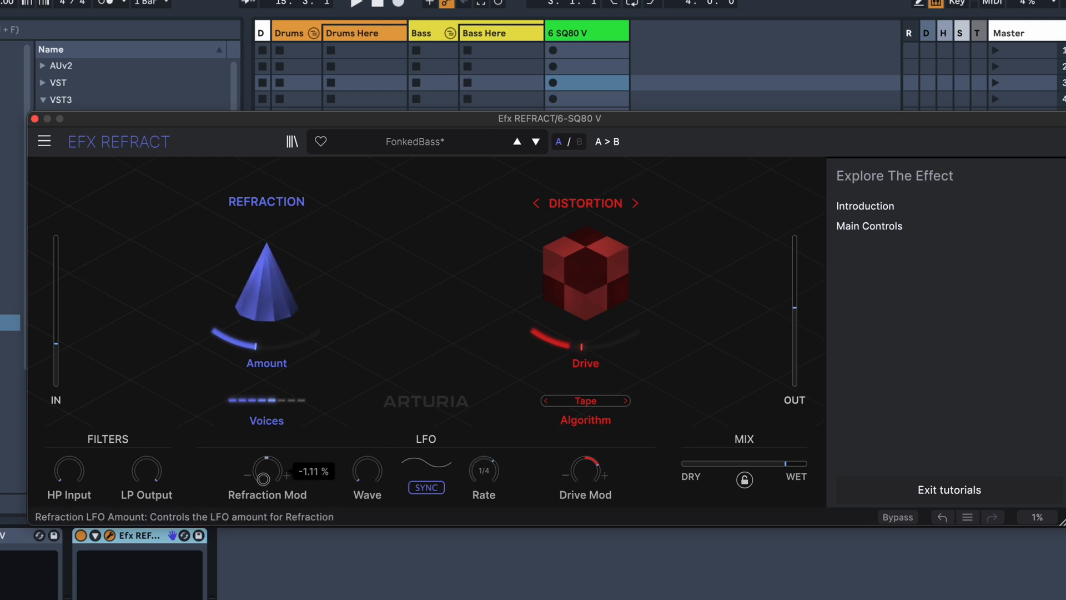
{"action": "left_click_drag", "start_coordinate": [264, 471], "coordinate": [286, 395]}
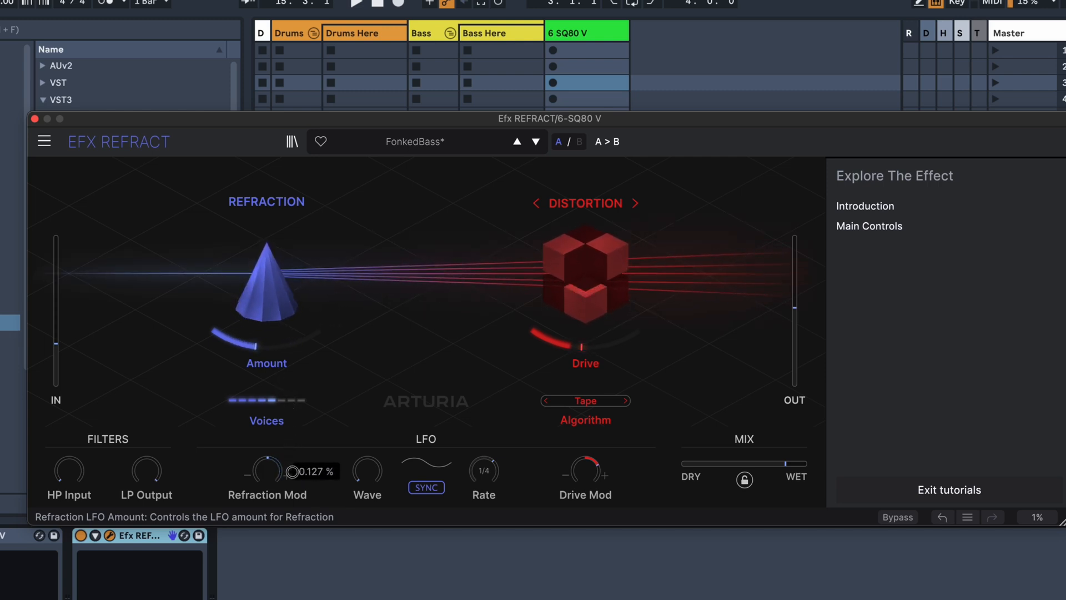
{"action": "double_click", "coordinate": [576, 473]}
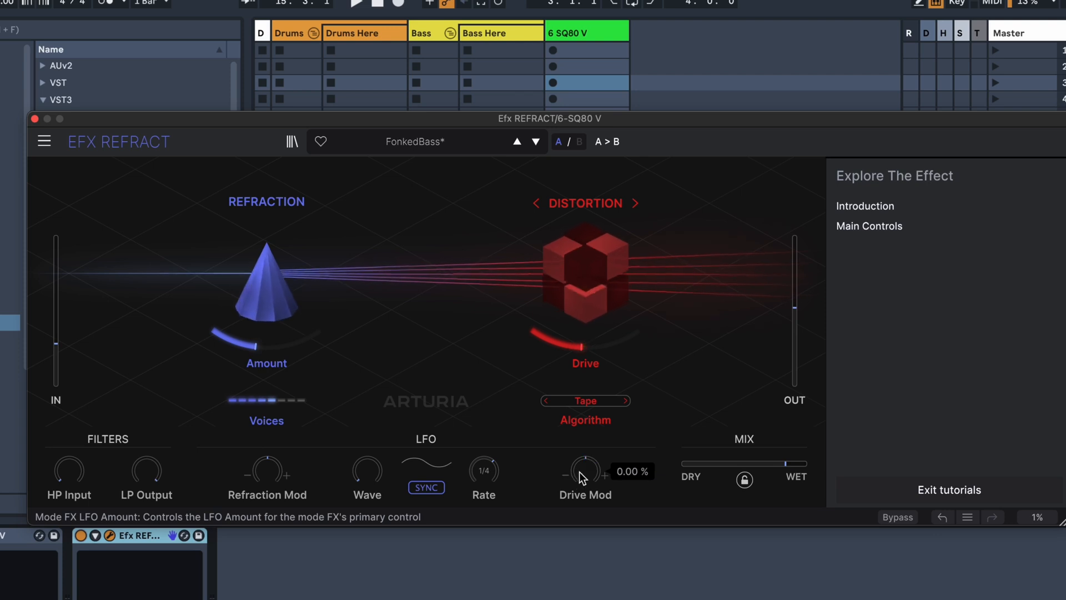
- Raise the drive and modulate refraction and drive with a sawtooth LFO, using positive Refraction Mod and about -17% Drive Mod
{"action": "left_click_drag", "start_coordinate": [633, 283], "coordinate": [635, 263]}
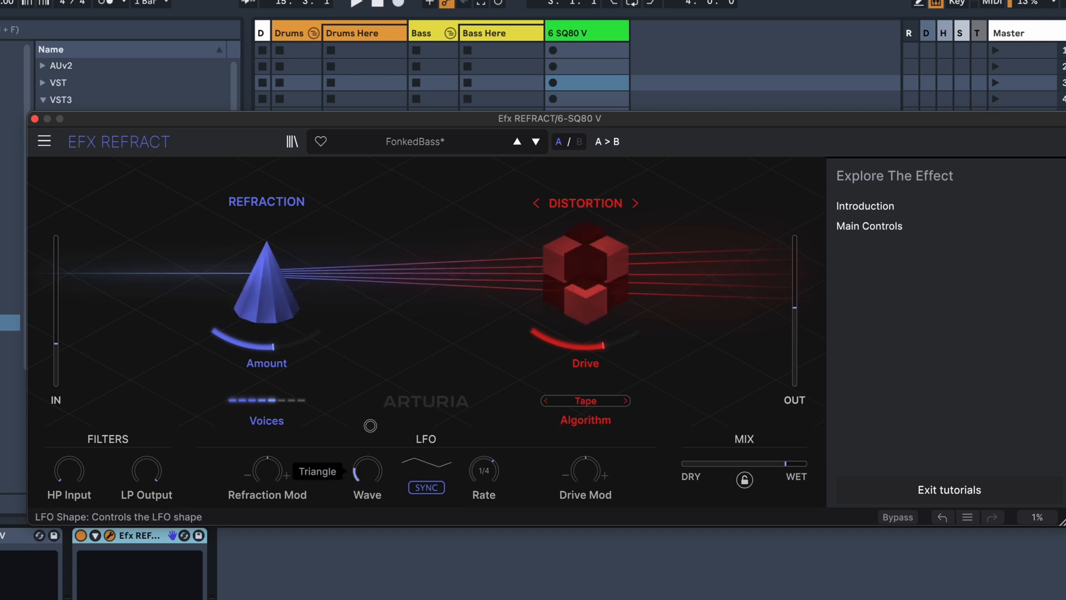
{"action": "left_click_drag", "start_coordinate": [370, 426], "coordinate": [373, 396]}
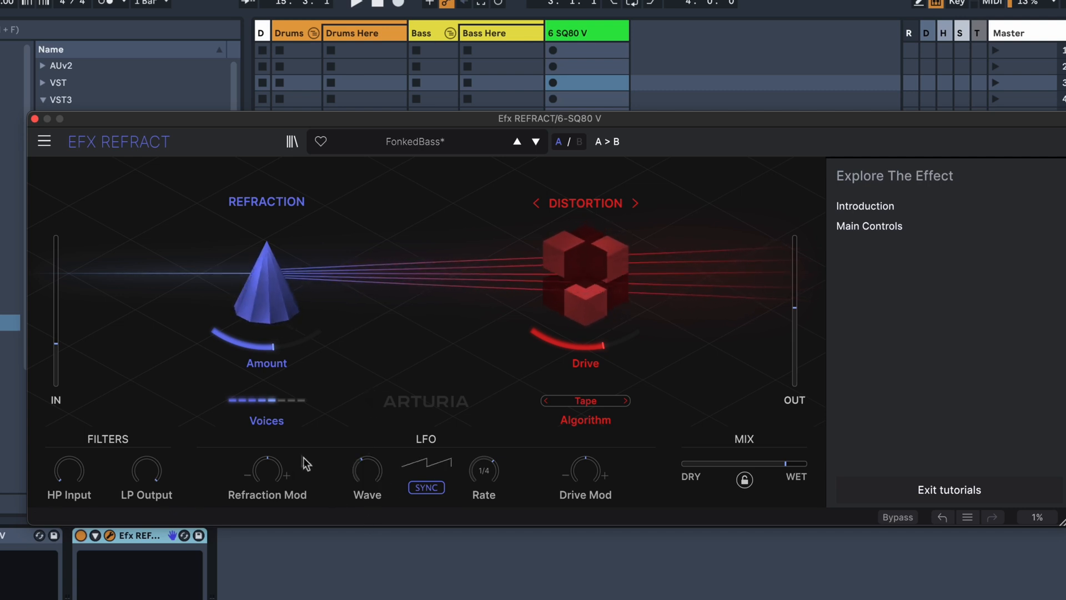
{"action": "left_click_drag", "start_coordinate": [267, 471], "coordinate": [277, 397]}
{"action": "left_click_drag", "start_coordinate": [586, 471], "coordinate": [585, 513]}
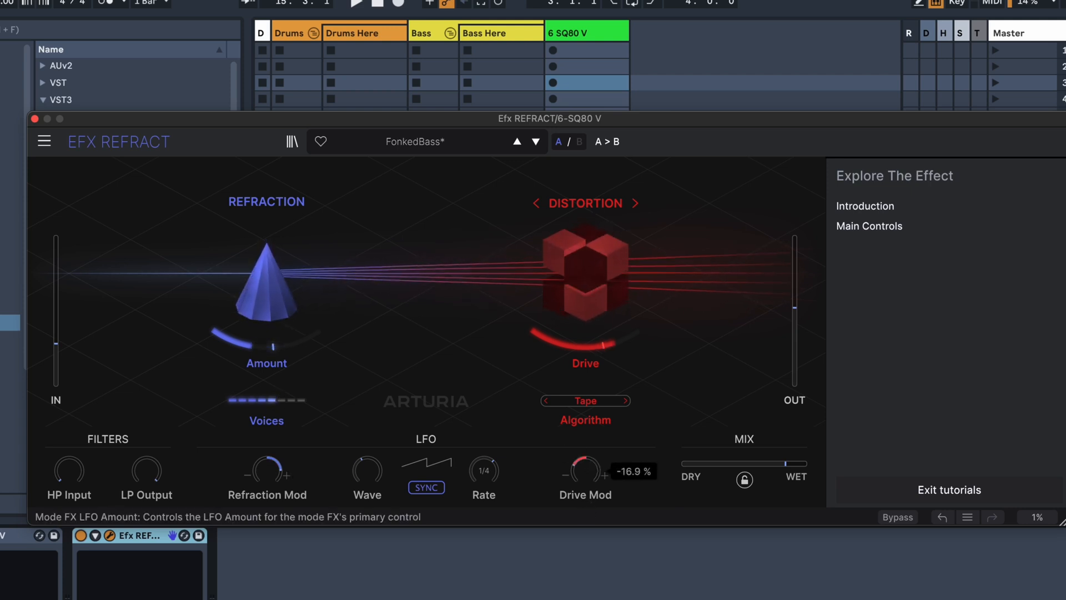
- Set the distortion algorithm to Germanium and reposition the plug-in window
{"action": "left_click", "coordinate": [604, 406]}
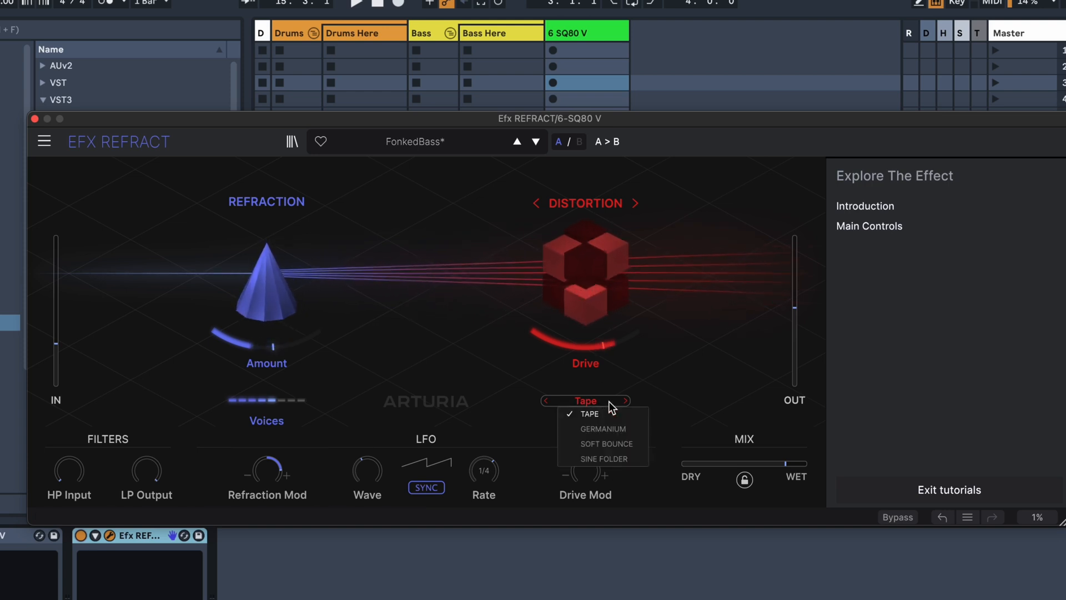
{"action": "left_click", "coordinate": [618, 433]}
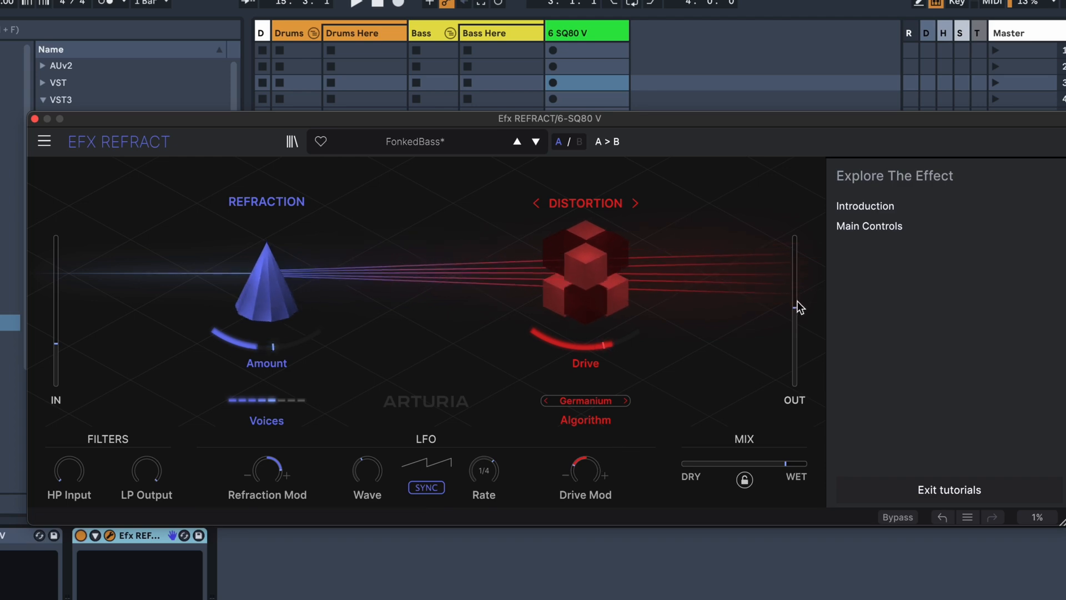
{"action": "left_click_drag", "start_coordinate": [791, 126], "coordinate": [759, 169]}
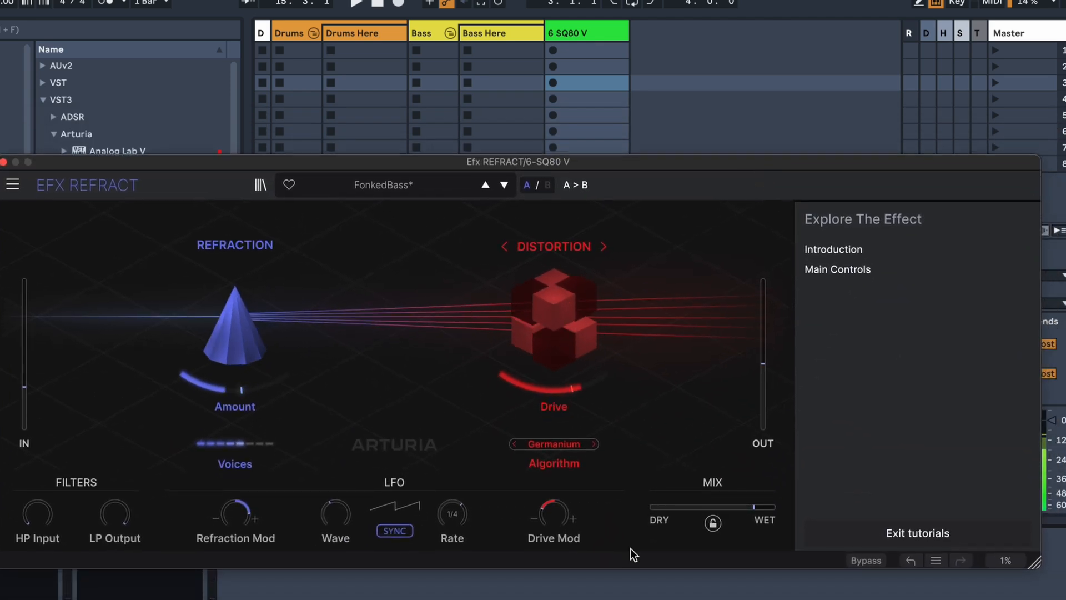
- Change the mode effect to Harmonizer with about 403 ms of spray, and reset the Spray Mod and Refraction Mod
{"action": "left_click", "coordinate": [604, 246]}
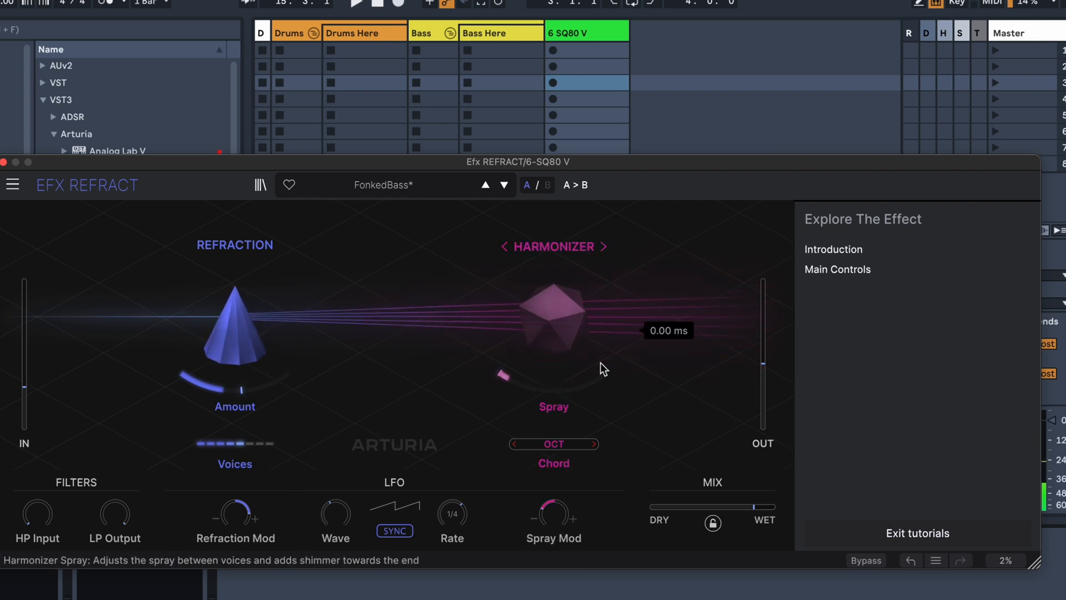
{"action": "mouse_move", "coordinate": [561, 385]}
{"action": "left_mouse_down"}
{"action": "mouse_move", "coordinate": [661, 84]}
{"action": "mouse_move", "coordinate": [561, 383]}
{"action": "left_mouse_up"}
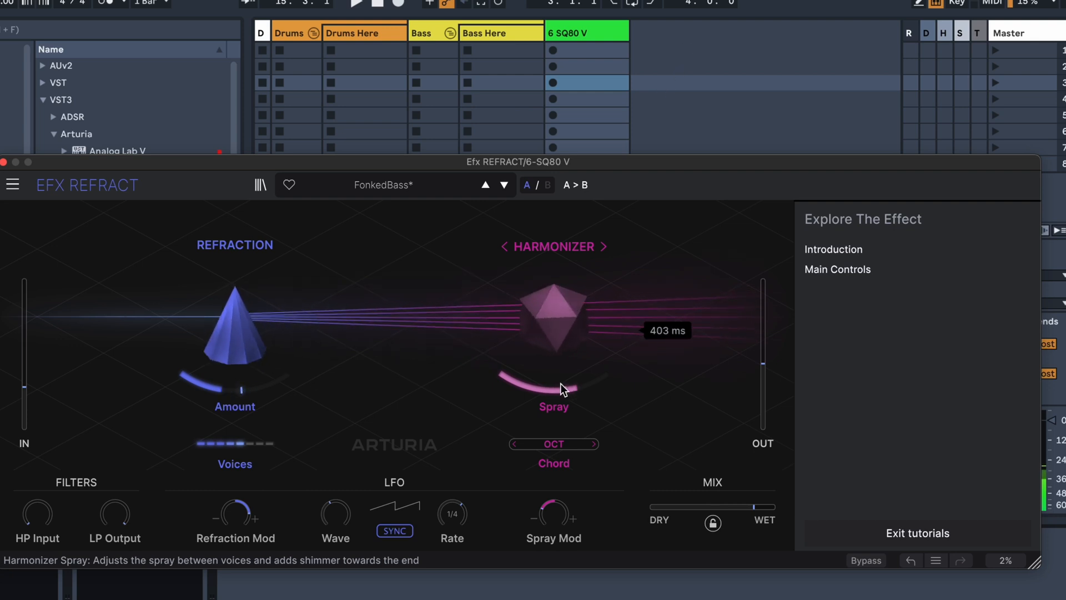
{"action": "double_click", "coordinate": [549, 521]}
{"action": "double_click", "coordinate": [242, 515]}
- Choose the OCT chord for the Harmonizer and raise its spray a little further
{"action": "left_click", "coordinate": [554, 444]}
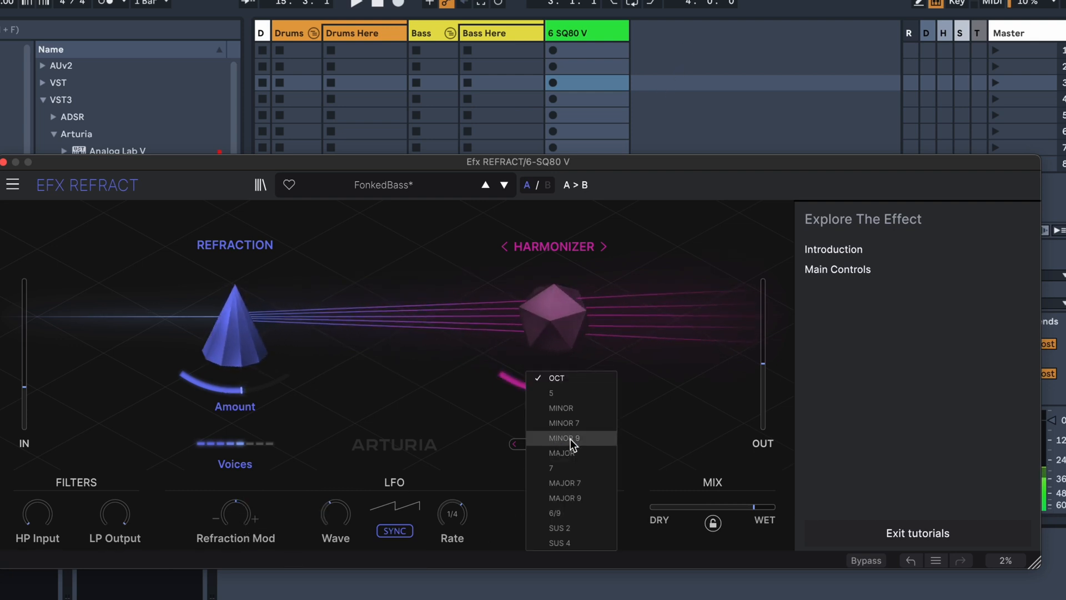
{"action": "left_click", "coordinate": [598, 388]}
{"action": "left_click_drag", "start_coordinate": [576, 394], "coordinate": [607, 298]}
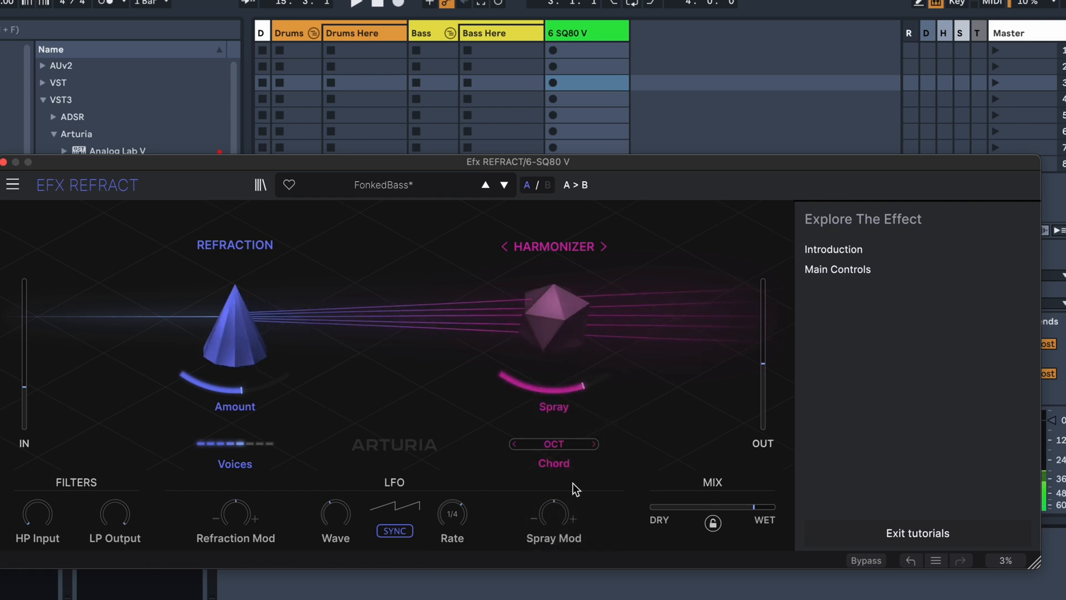
- Try the Harmonizer's Minor chord with a higher plug-in input level, and change the chord to 7
{"action": "left_click", "coordinate": [572, 444]}
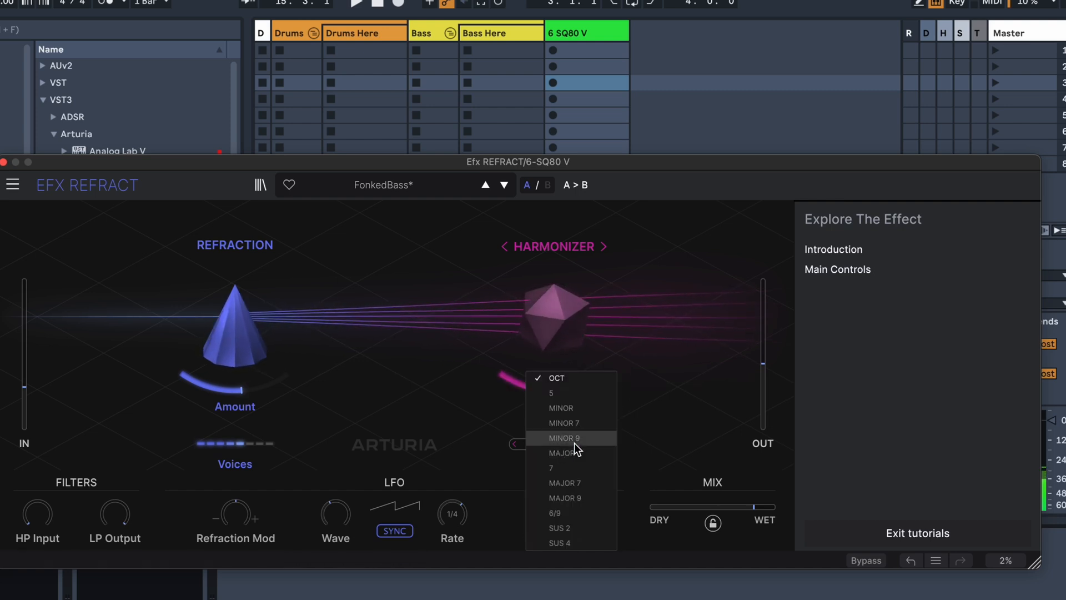
{"action": "left_click", "coordinate": [582, 410]}
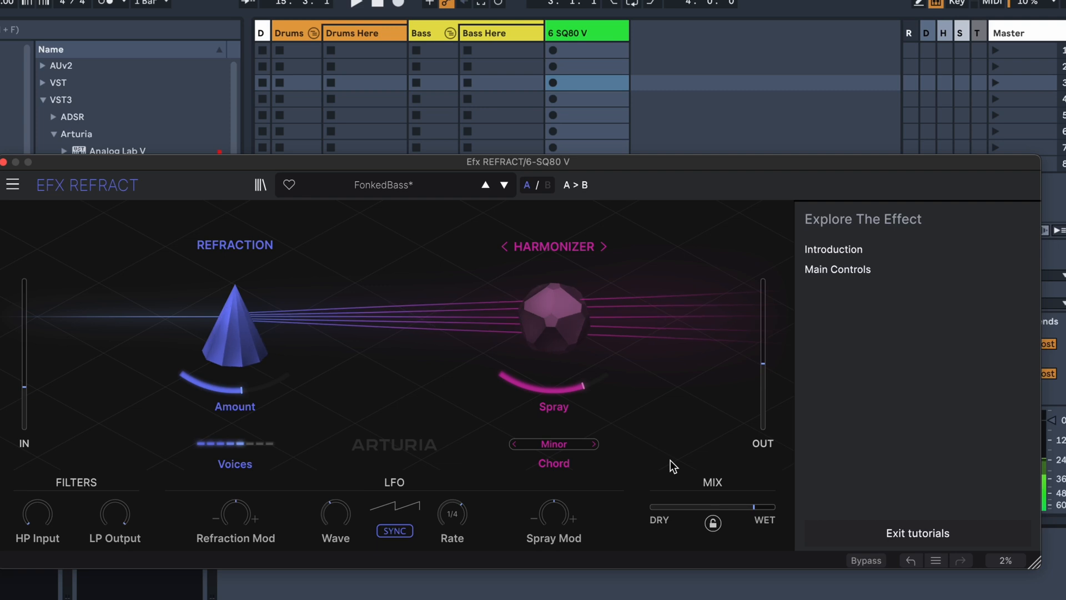
{"action": "mouse_move", "coordinate": [24, 380]}
{"action": "left_click_drag", "start_coordinate": [25, 379], "coordinate": [26, 370]}
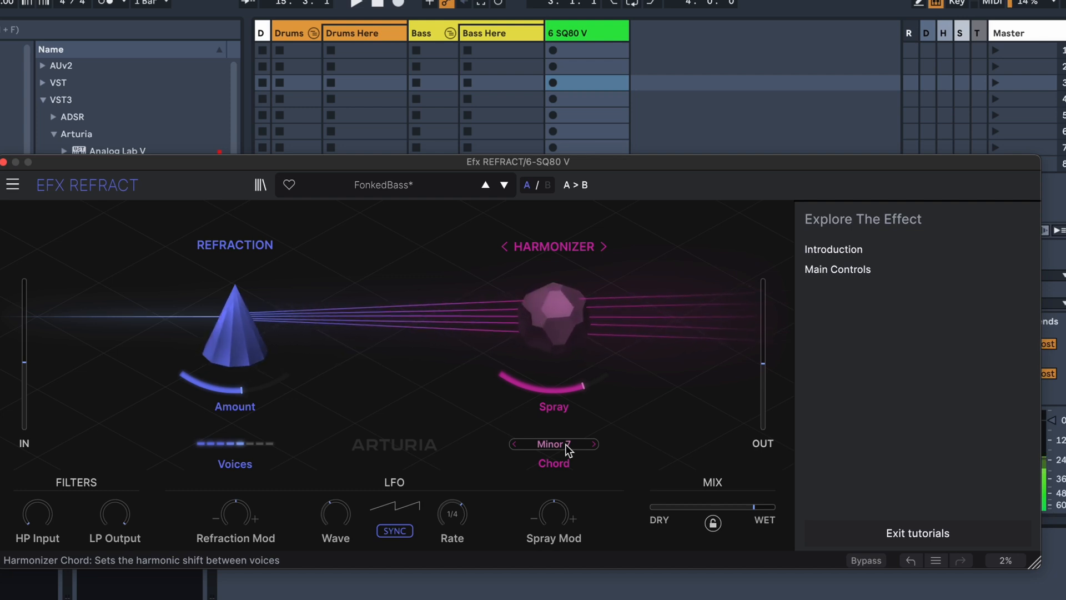
{"action": "left_click", "coordinate": [566, 444]}
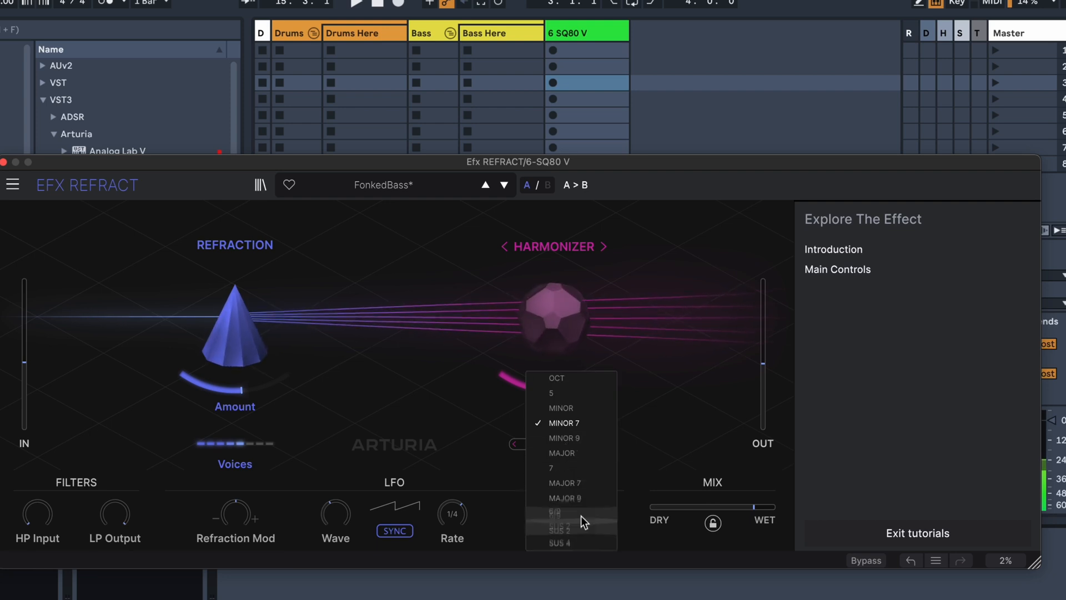
{"action": "left_click", "coordinate": [579, 468]}
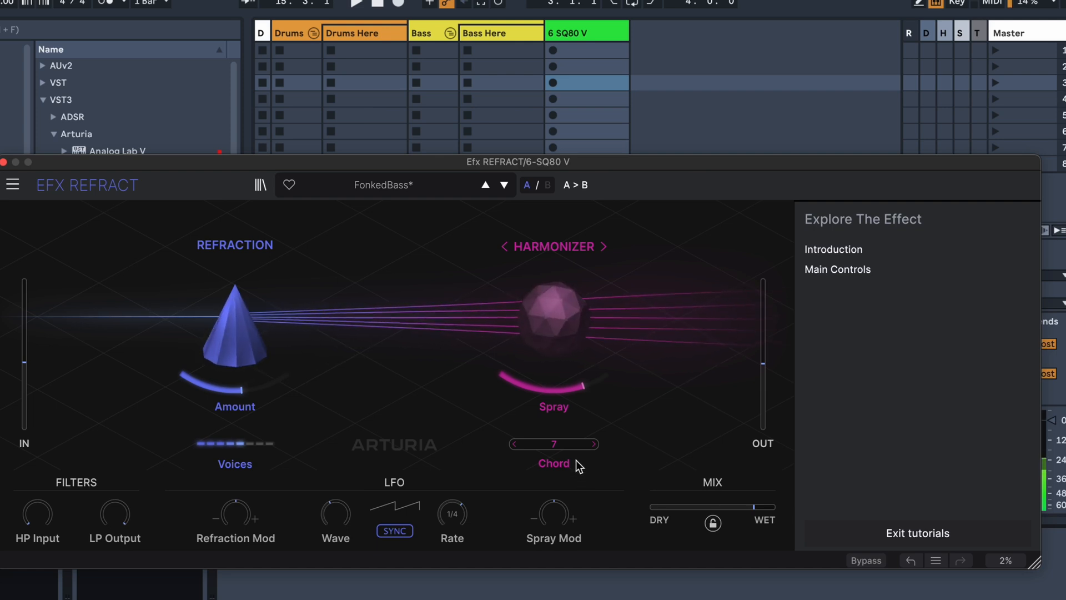
- Switch the mode effect to Bandpass and adjust its cutoff and resonance with a positive Cutoff Mod
{"action": "left_click", "coordinate": [603, 245]}
{"action": "left_click", "coordinate": [602, 245]}
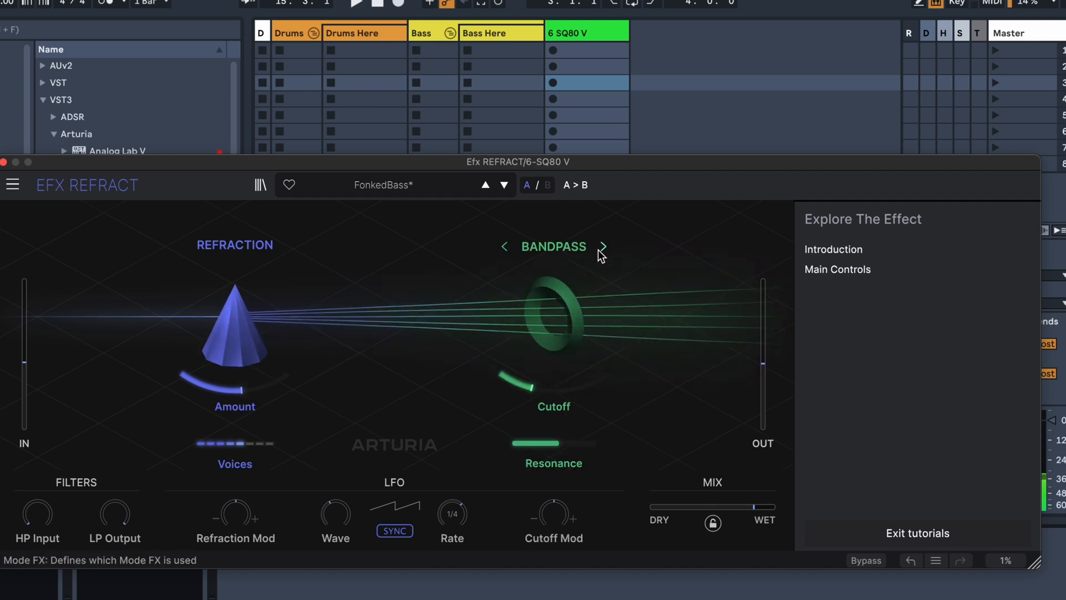
{"action": "left_click_drag", "start_coordinate": [556, 447], "coordinate": [665, 216]}
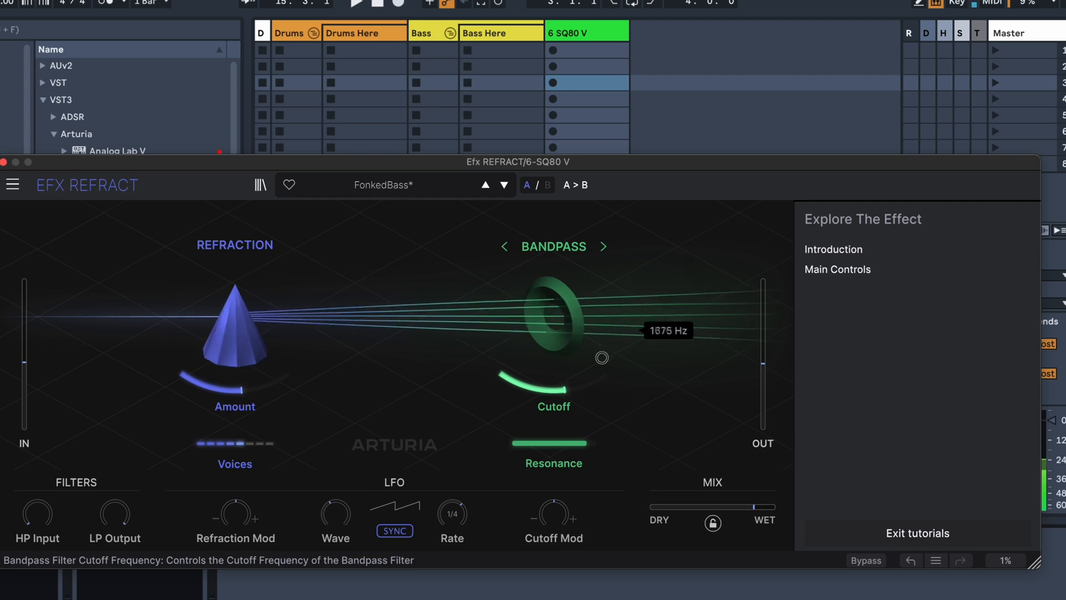
{"action": "left_click_drag", "start_coordinate": [594, 365], "coordinate": [594, 370]}
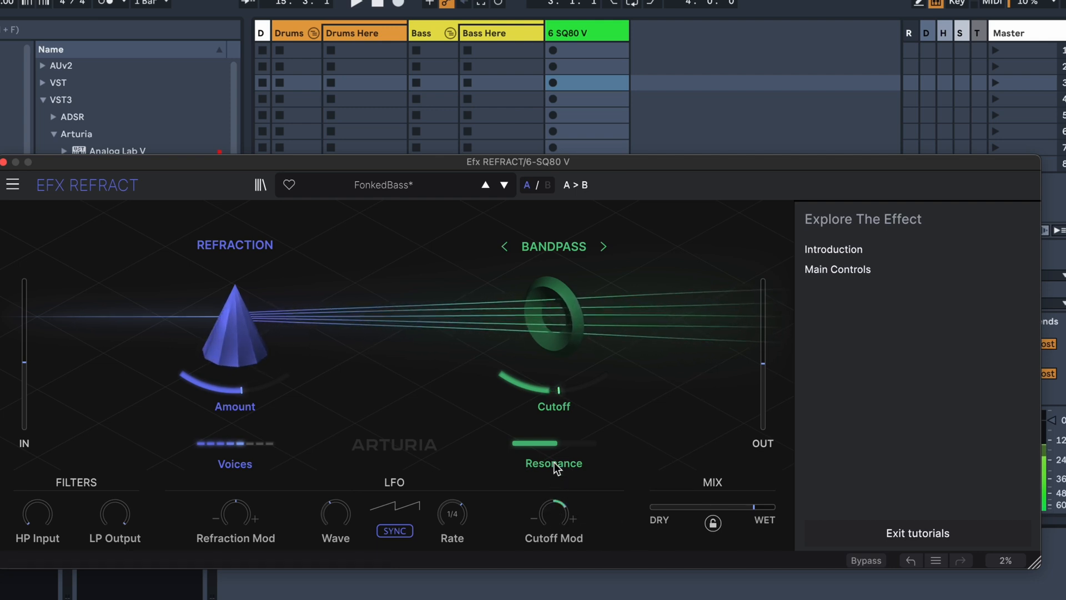
{"action": "mouse_move", "coordinate": [554, 393]}
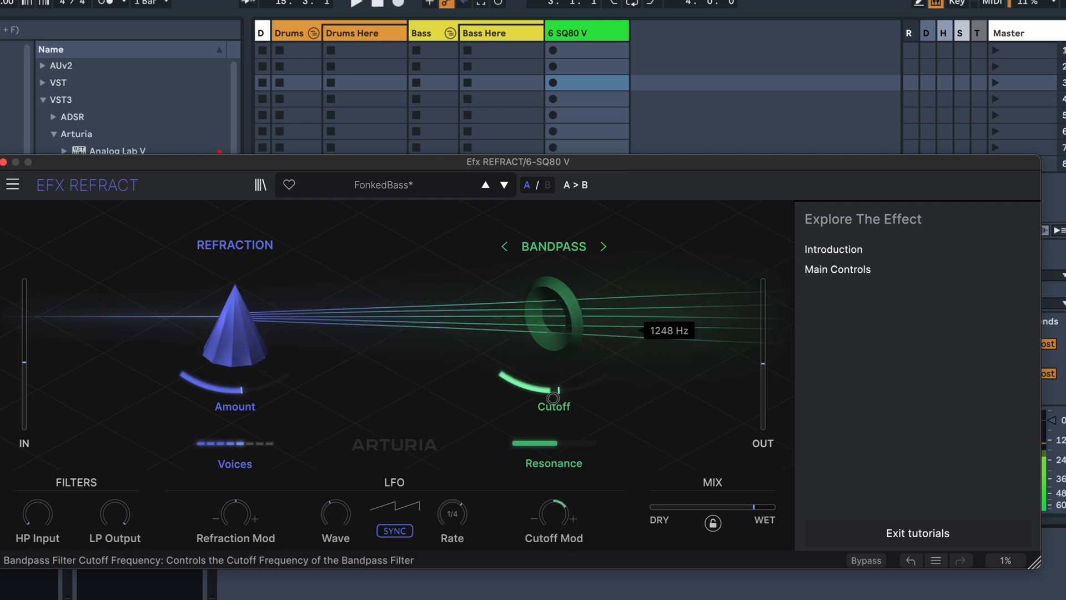
{"action": "left_click_drag", "start_coordinate": [565, 442], "coordinate": [575, 418]}
- Choose a stepped random LFO wave with about 33% Cutoff Mod and -21% Refraction Mod, and raise the refraction amount
{"action": "left_click_drag", "start_coordinate": [336, 519], "coordinate": [372, 409]}
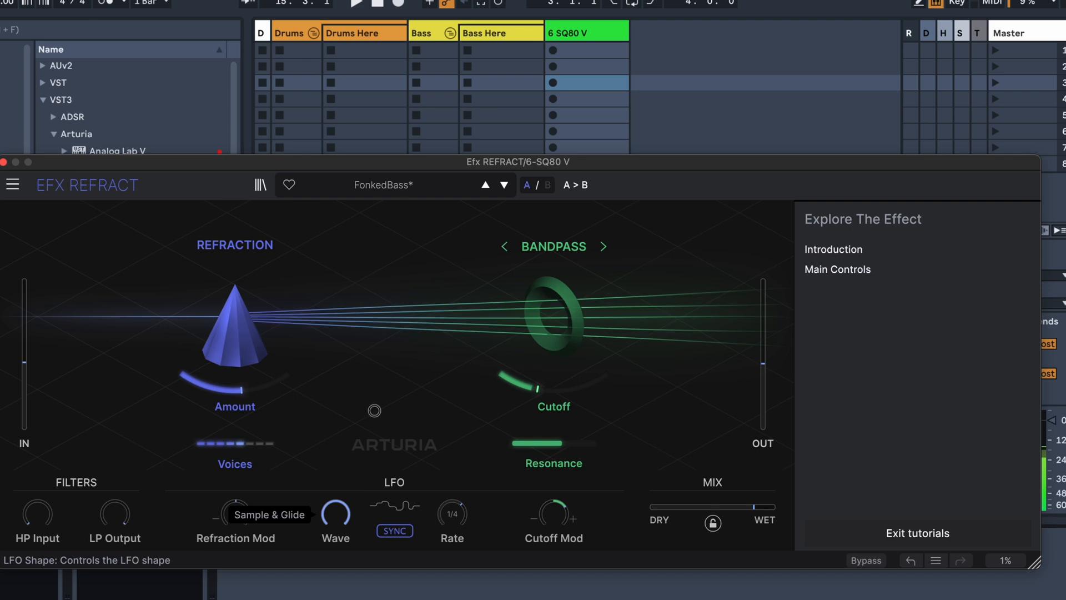
{"action": "left_click_drag", "start_coordinate": [564, 522], "coordinate": [564, 492]}
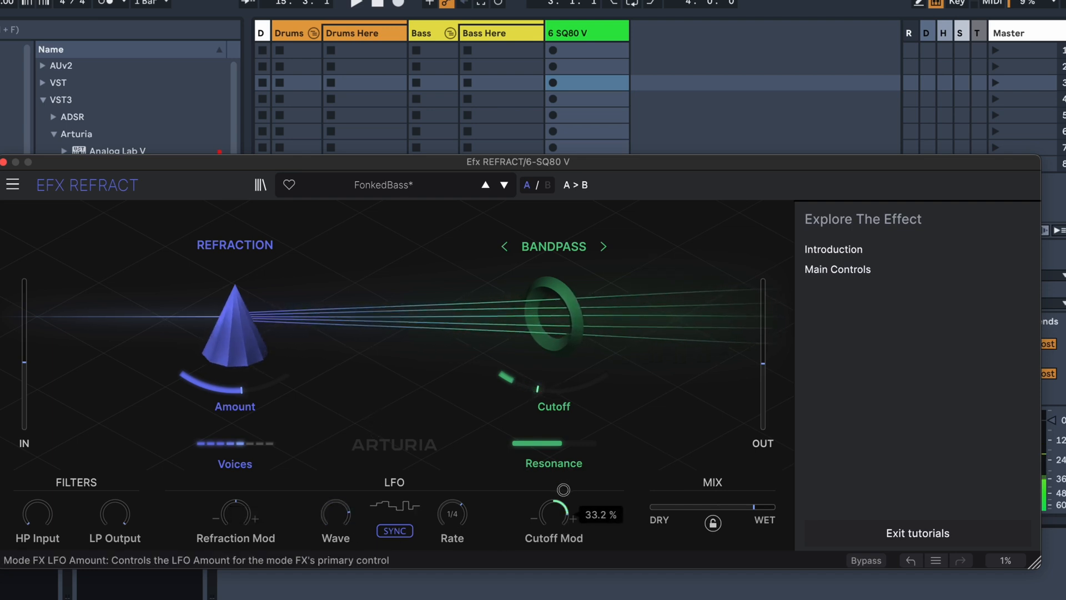
{"action": "mouse_move", "coordinate": [237, 514]}
{"action": "left_mouse_down"}
{"action": "mouse_move", "coordinate": [237, 546]}
{"action": "mouse_move", "coordinate": [237, 534]}
{"action": "left_mouse_up"}
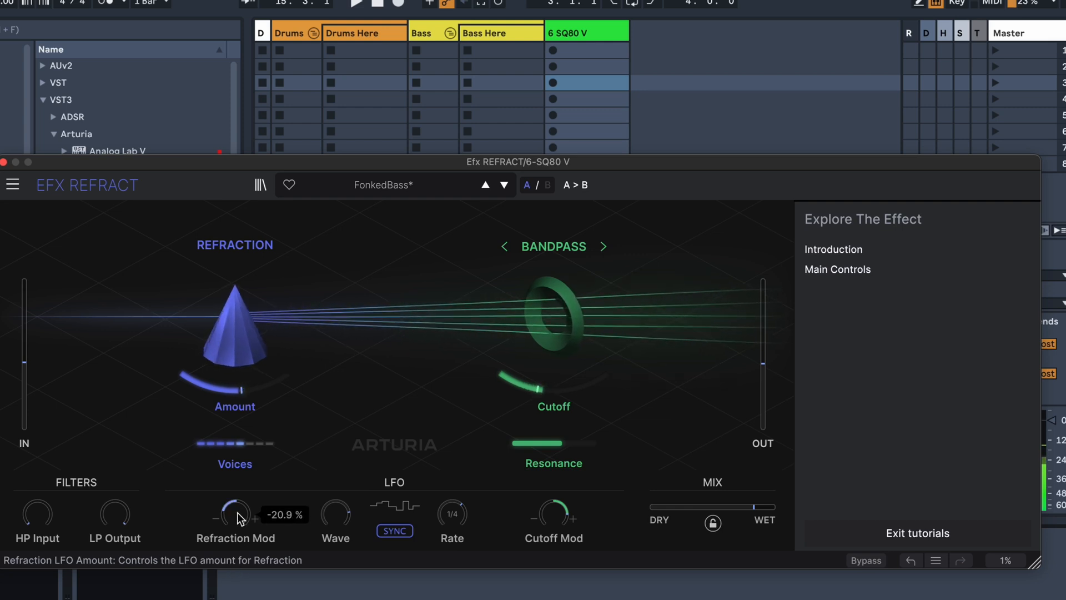
{"action": "left_click_drag", "start_coordinate": [279, 367], "coordinate": [273, 402]}
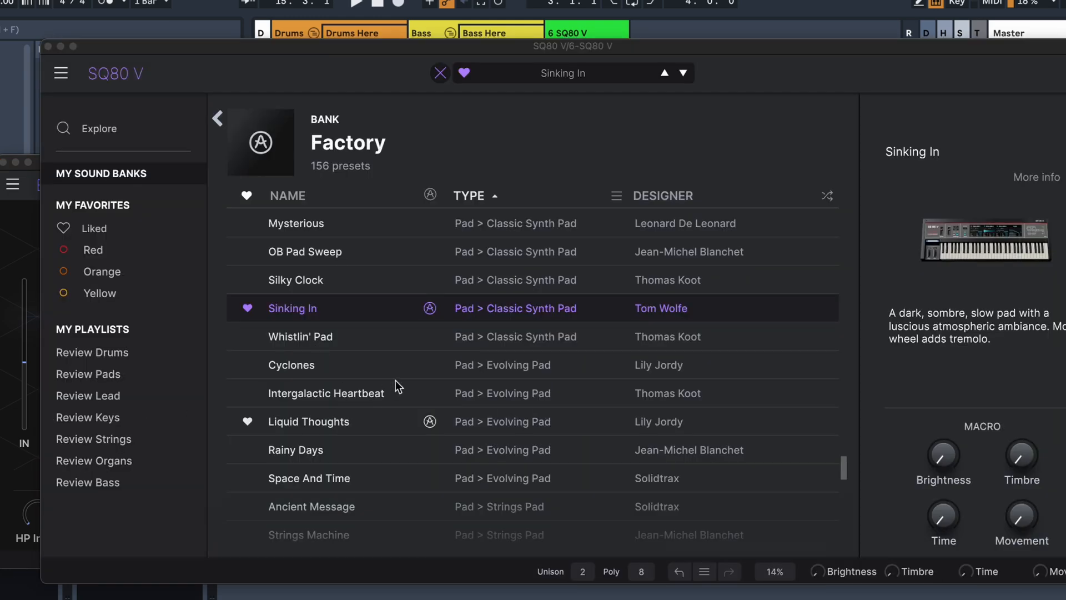
- Load the Old Tapes 2 preset in SQ80 V and set the Efx REFRACT LFO rate to 1/4t
{"action": "scroll", "coordinate": [382, 435], "scroll_direction": "up", "scroll_amount": 5}
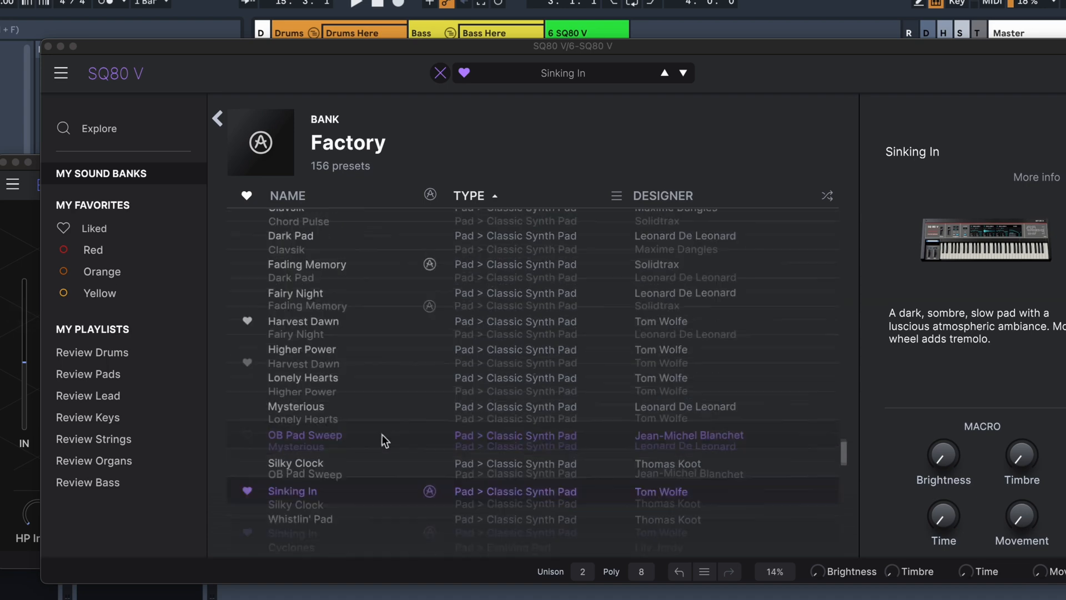
{"action": "scroll", "coordinate": [383, 422], "scroll_direction": "up", "scroll_amount": 10}
{"action": "left_click", "coordinate": [342, 289]}
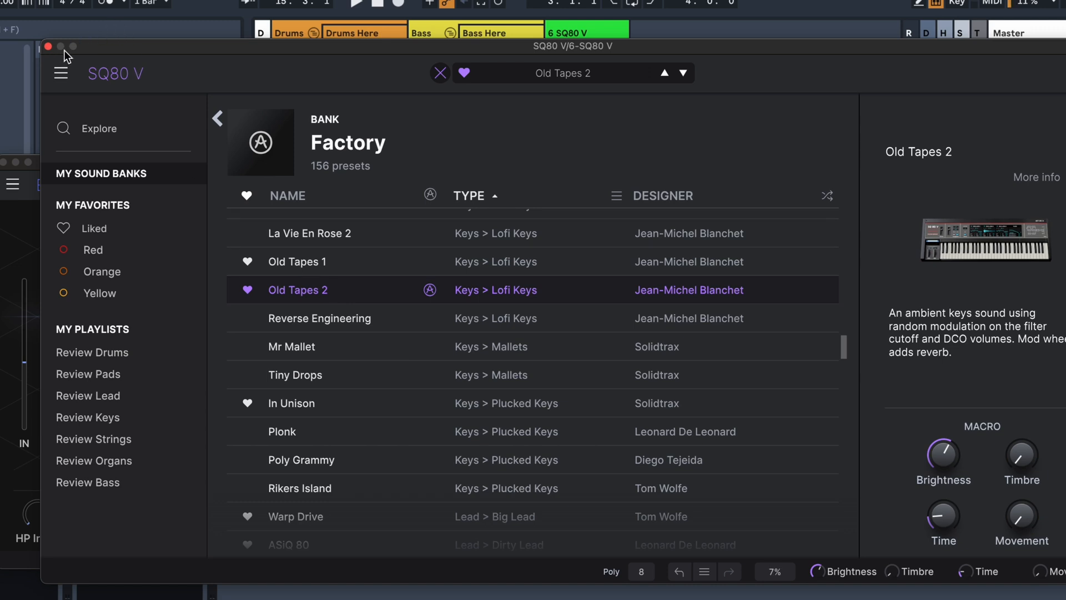
{"action": "left_click", "coordinate": [48, 47]}
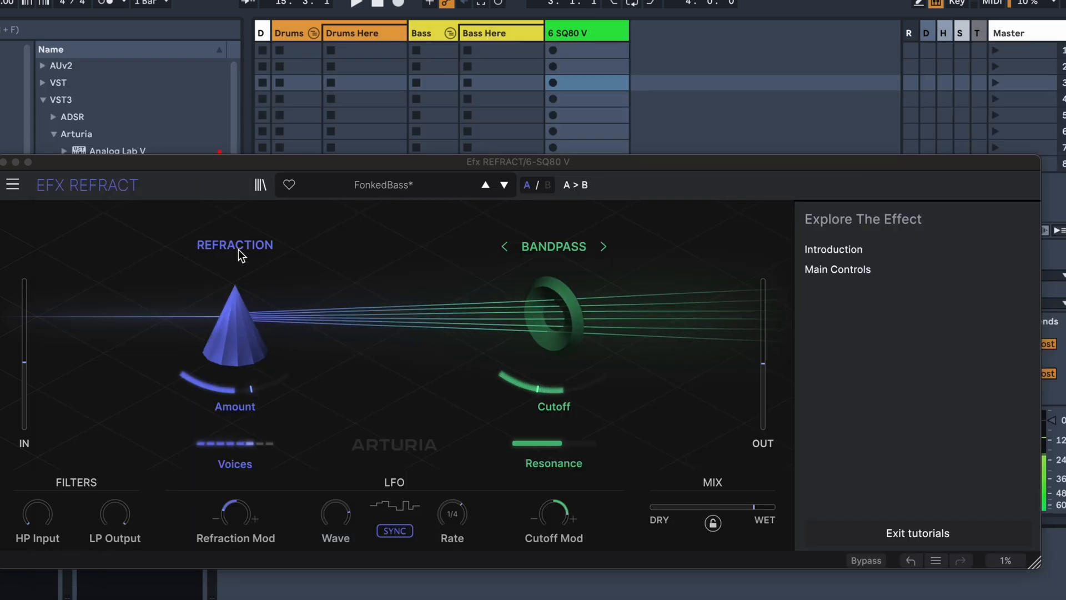
{"action": "left_click_drag", "start_coordinate": [459, 521], "coordinate": [459, 526]}
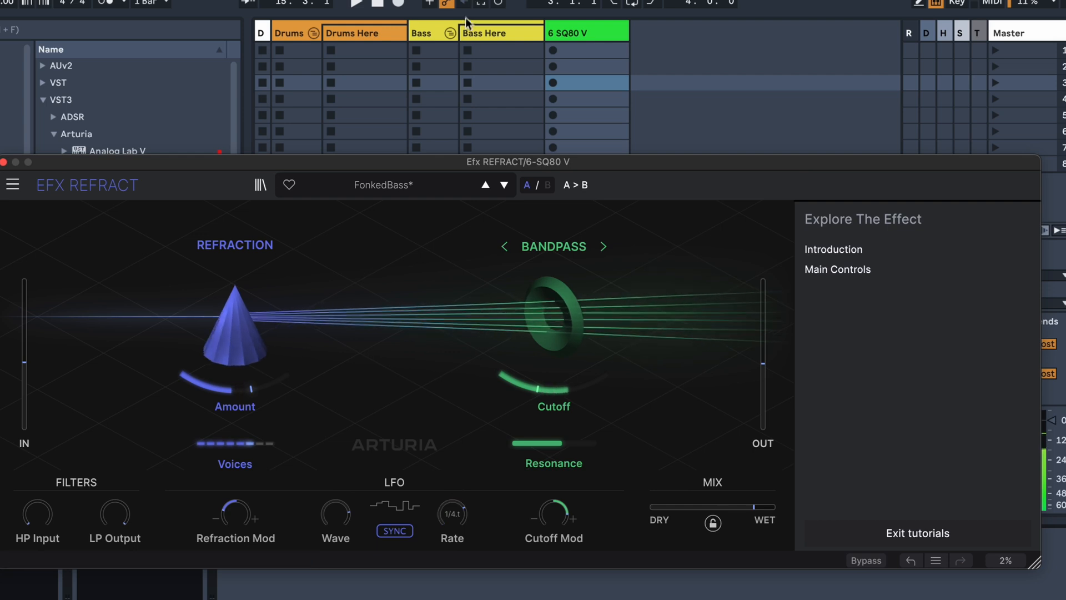
- Load the Granular Tape delay preset and raise its Harmonizer spray, comparing it with the mode effect bypassed
{"action": "left_click", "coordinate": [422, 184]}
{"action": "mouse_move", "coordinate": [411, 231]}
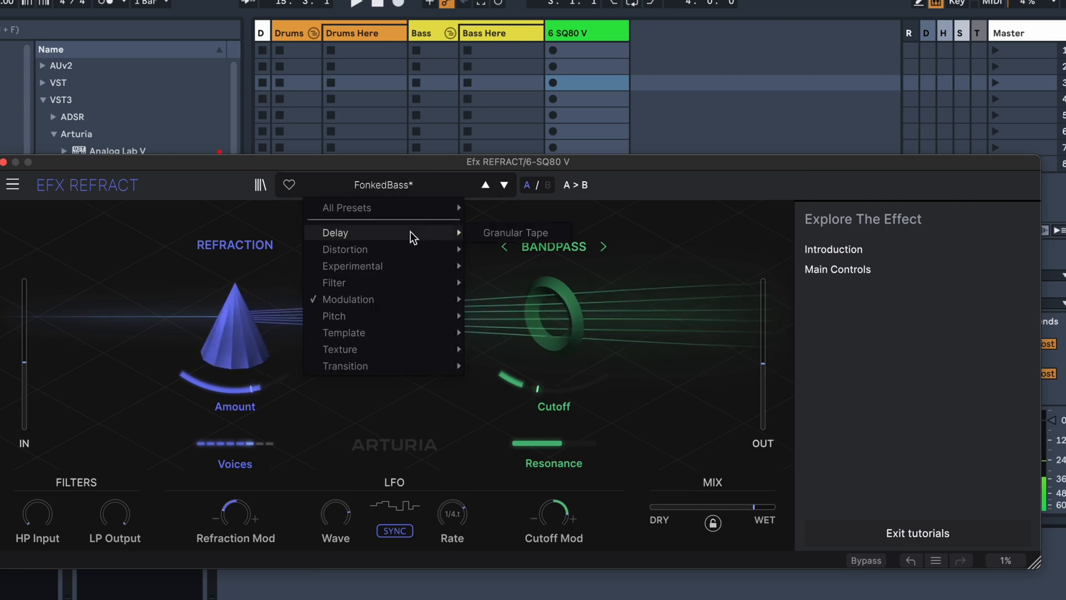
{"action": "left_click", "coordinate": [556, 232]}
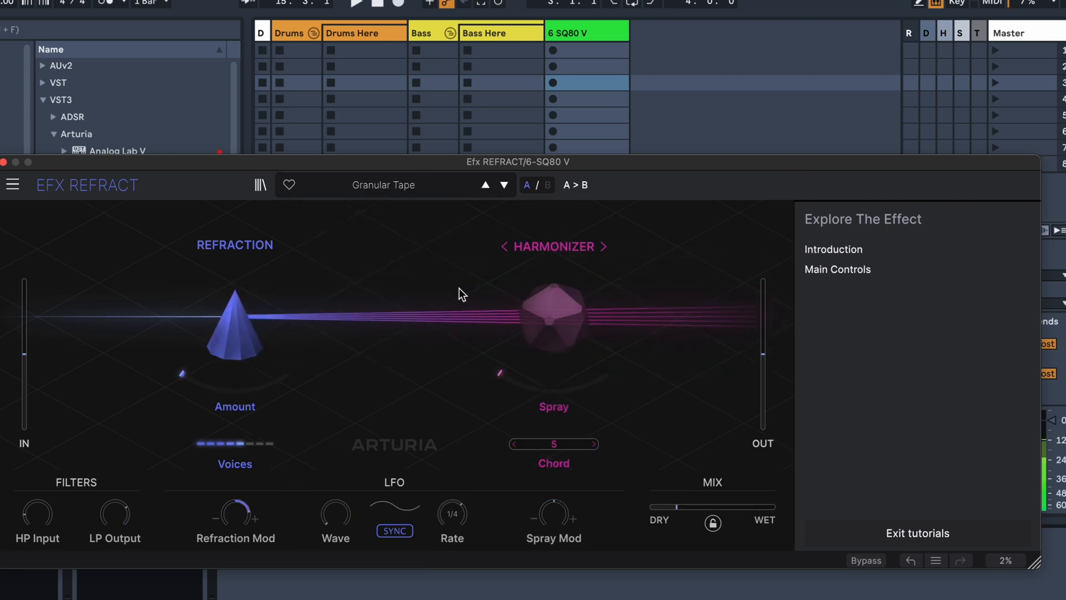
{"action": "mouse_move", "coordinate": [553, 386]}
{"action": "left_mouse_down"}
{"action": "mouse_move", "coordinate": [588, 269]}
{"action": "mouse_move", "coordinate": [640, 177]}
{"action": "left_mouse_up"}
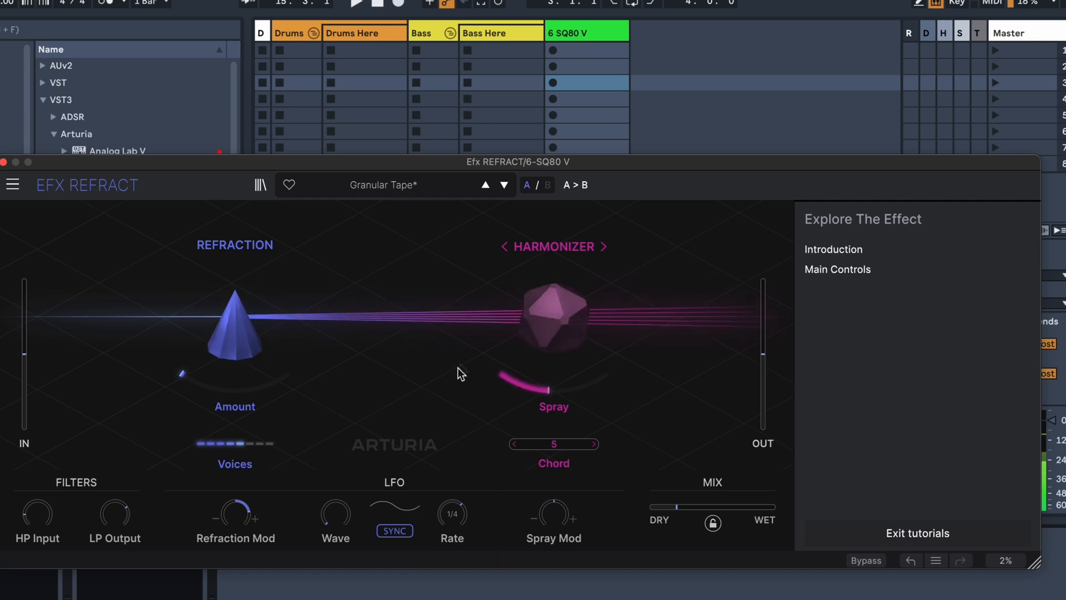
{"action": "left_click", "coordinate": [604, 247]}
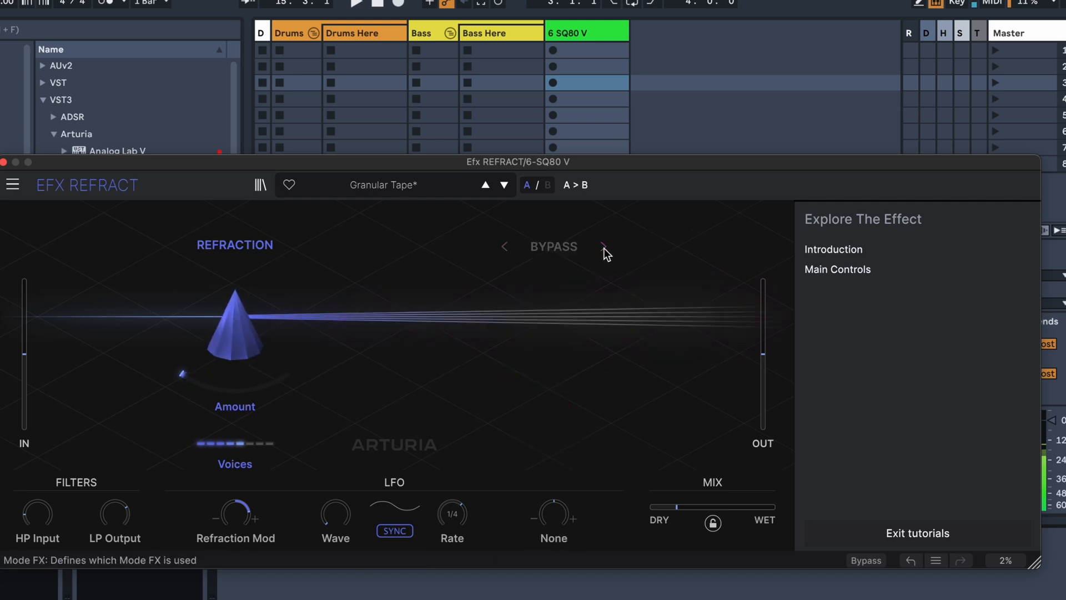
{"action": "left_click", "coordinate": [504, 247]}
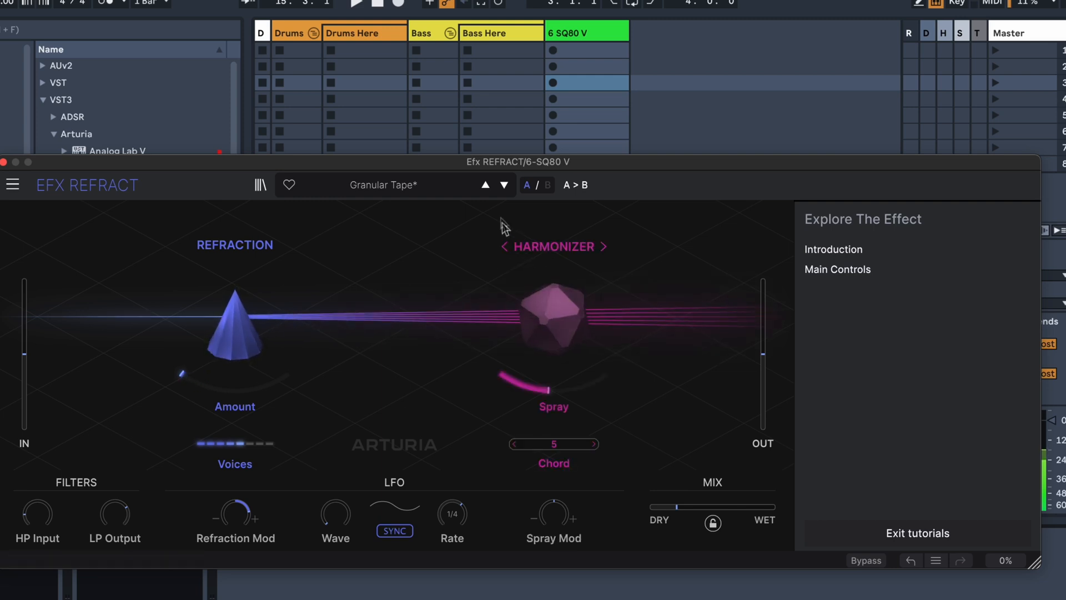
- Load the Bite Cruncher Nomnom distortion preset and raise its dry/wet mix to mostly wet
{"action": "left_click", "coordinate": [440, 186]}
{"action": "mouse_move", "coordinate": [426, 248]}
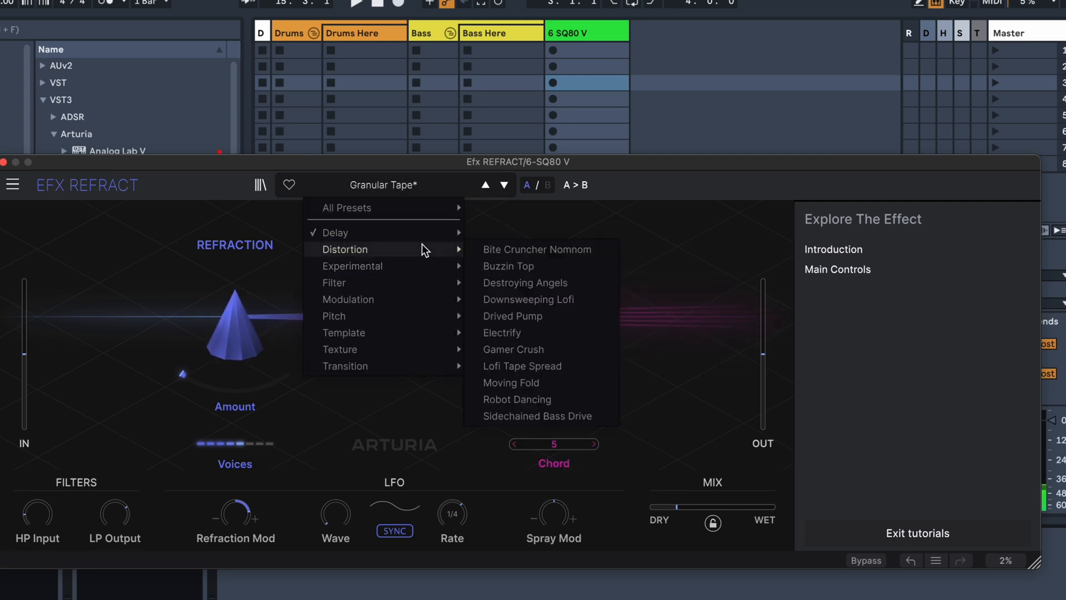
{"action": "left_click", "coordinate": [550, 249]}
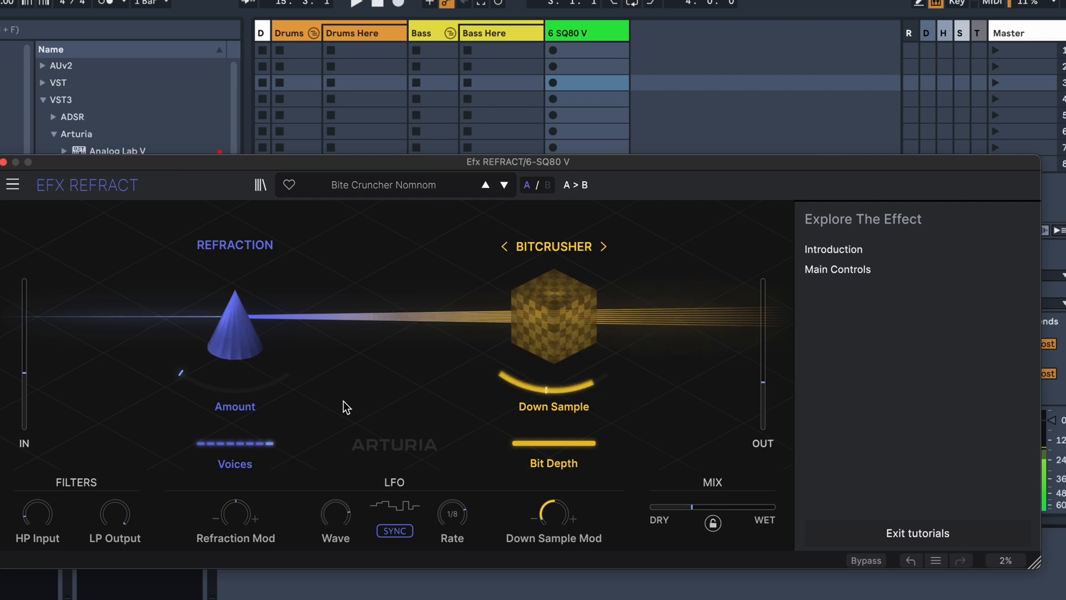
{"action": "left_click", "coordinate": [711, 507]}
{"action": "left_click_drag", "start_coordinate": [710, 507], "coordinate": [777, 360]}
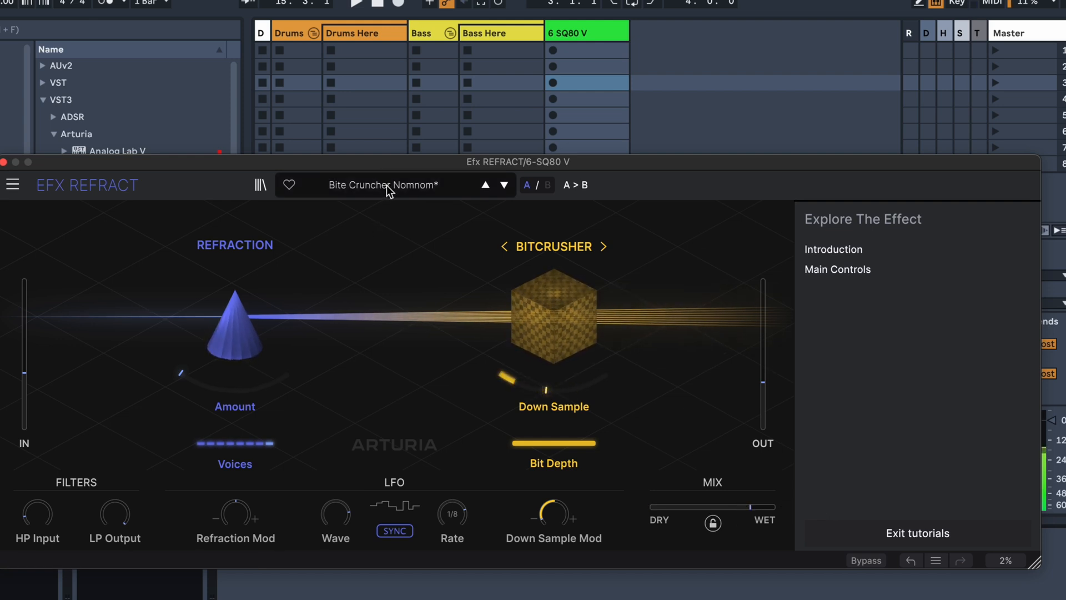
- Browse the Experimental presets and load the Electrify distortion preset
{"action": "left_click", "coordinate": [430, 184]}
{"action": "mouse_move", "coordinate": [401, 261]}
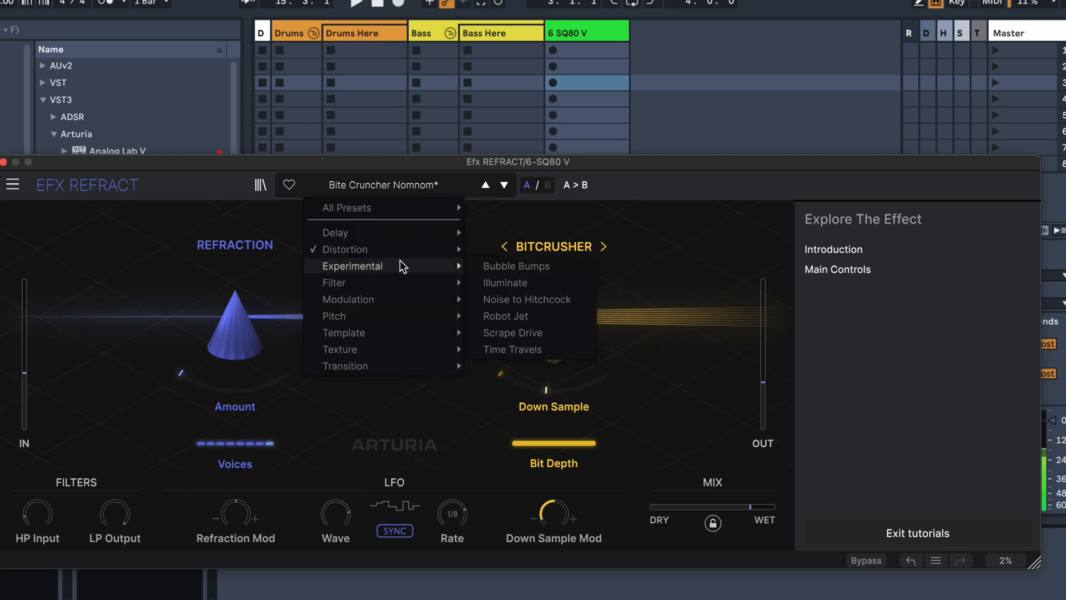
{"action": "left_click", "coordinate": [561, 319]}
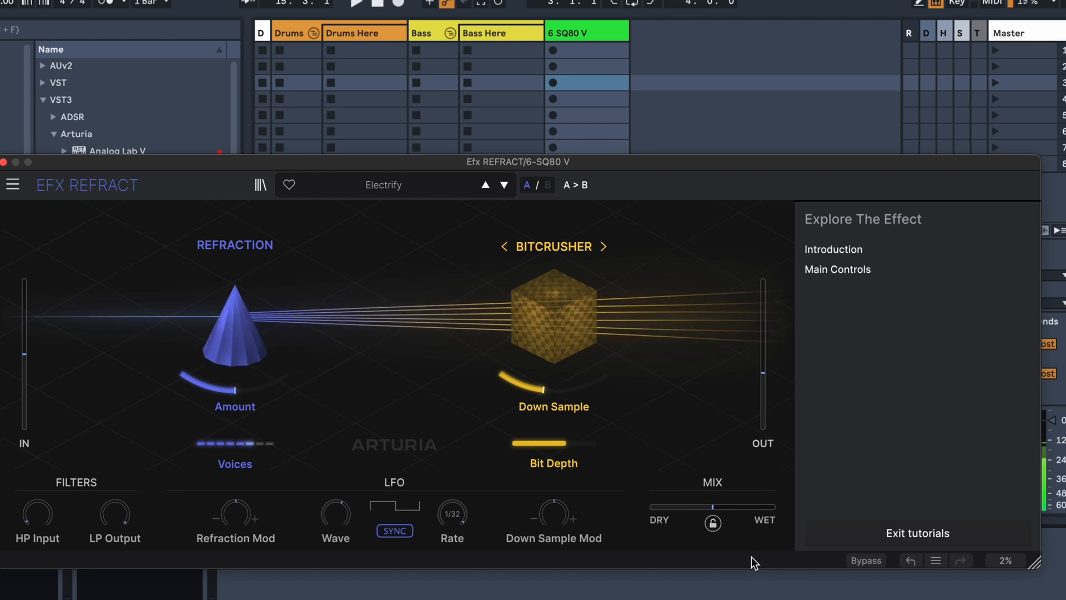
- Load the Bubble Bumps experimental preset, lower its comb filter cutoff to about 288 Hz and adjust the resonance
{"action": "left_click", "coordinate": [454, 188]}
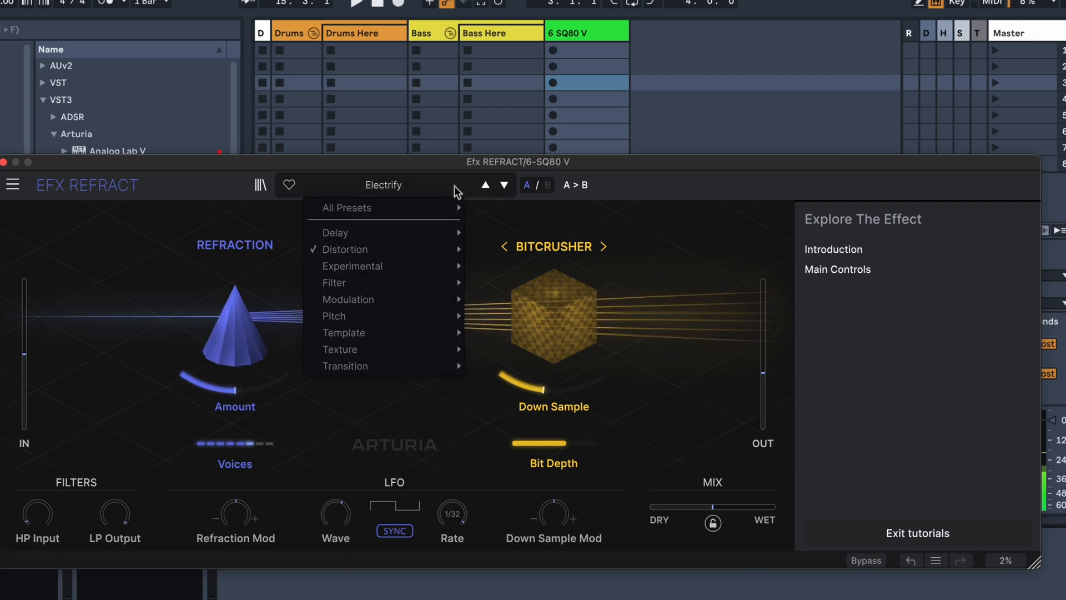
{"action": "mouse_move", "coordinate": [382, 265]}
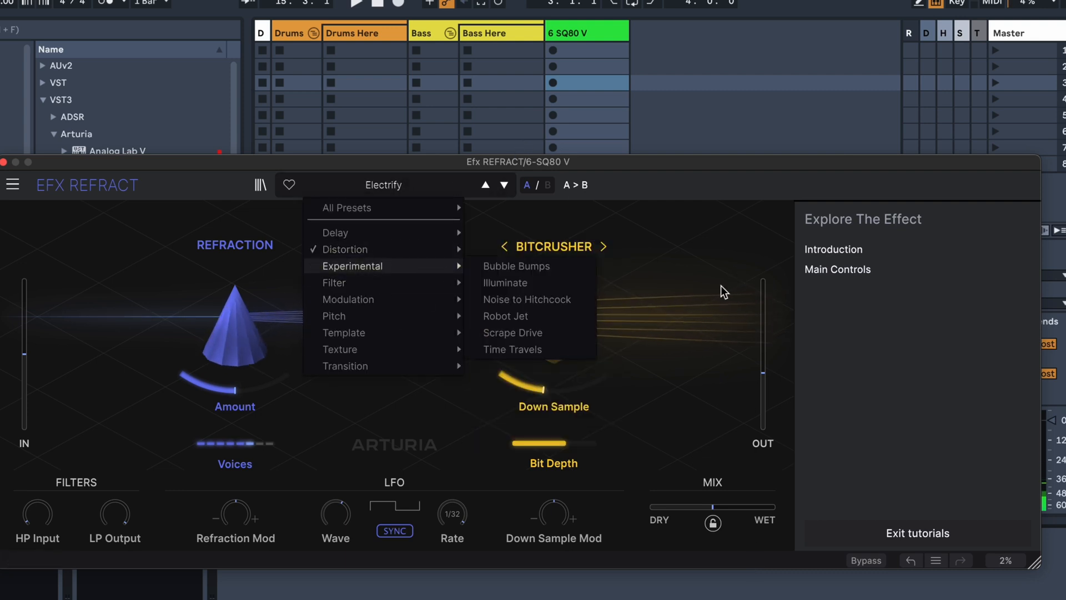
{"action": "left_click", "coordinate": [578, 266]}
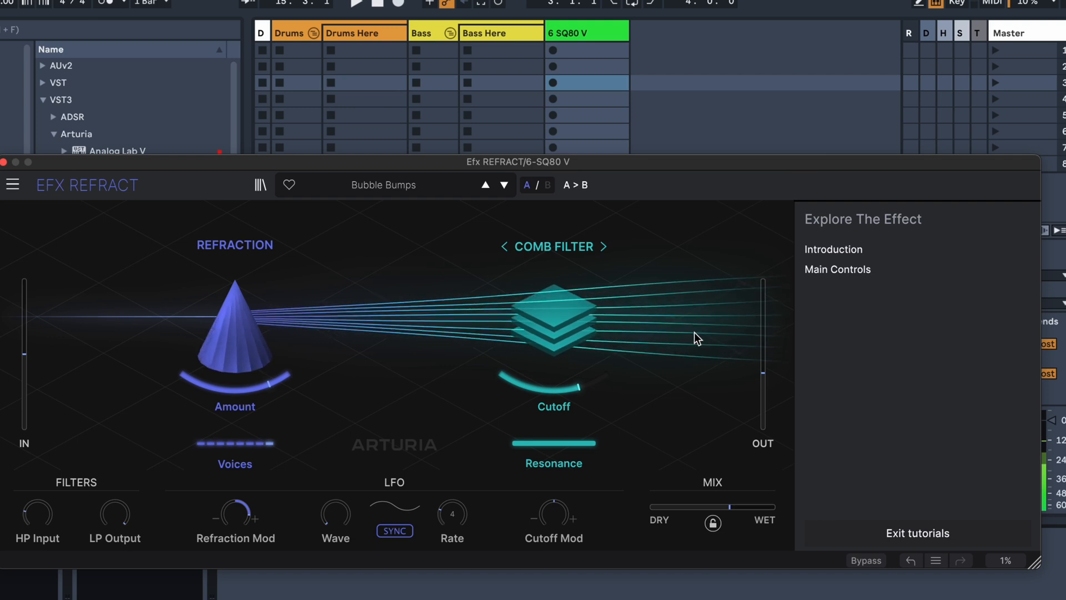
{"action": "left_click_drag", "start_coordinate": [561, 390], "coordinate": [542, 354]}
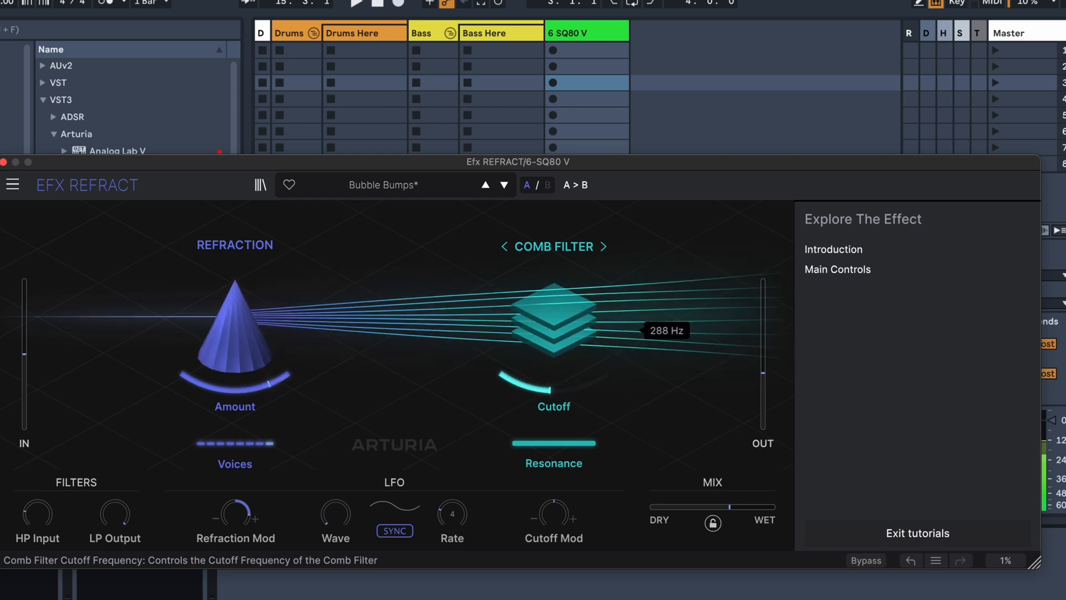
{"action": "left_click_drag", "start_coordinate": [595, 461], "coordinate": [575, 424]}
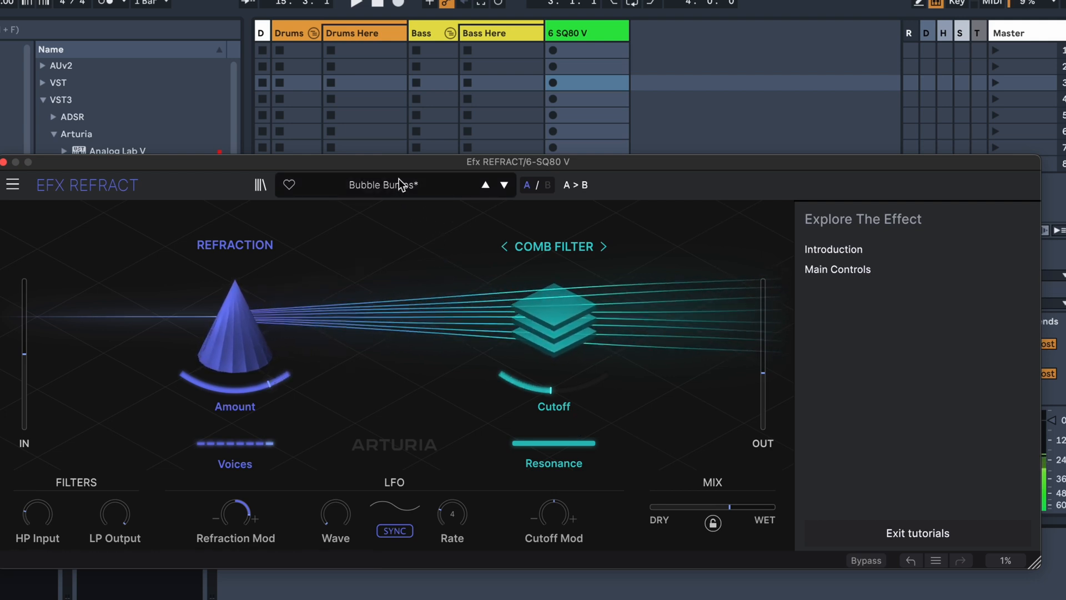
- Step forward through the Experimental presets to audition Illuminate and Robot Jet
{"action": "left_click", "coordinate": [503, 186]}
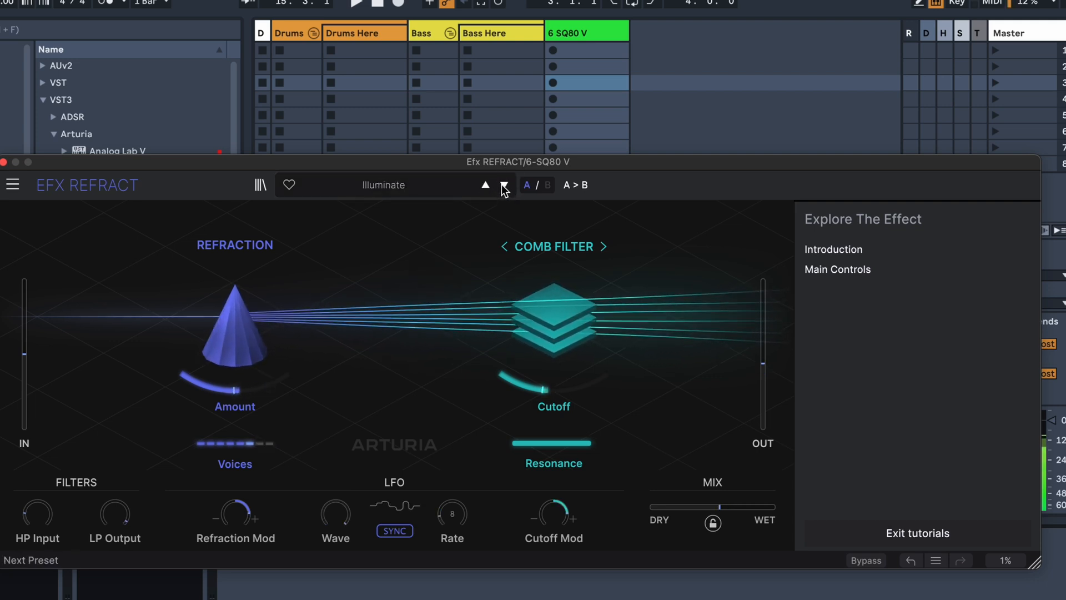
{"action": "left_click", "coordinate": [504, 186]}
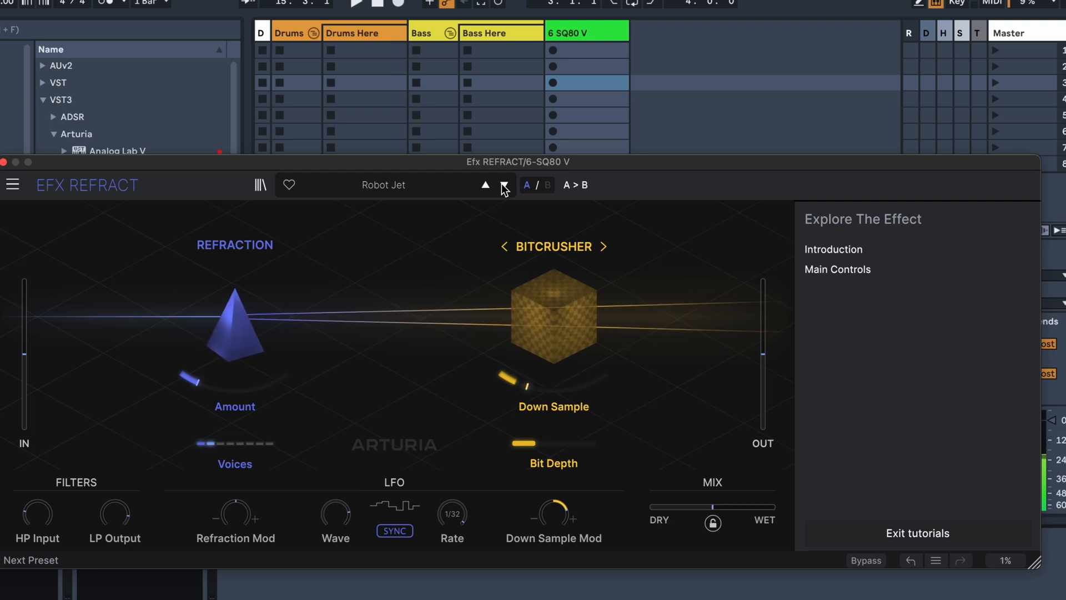
{"action": "left_click", "coordinate": [504, 186]}
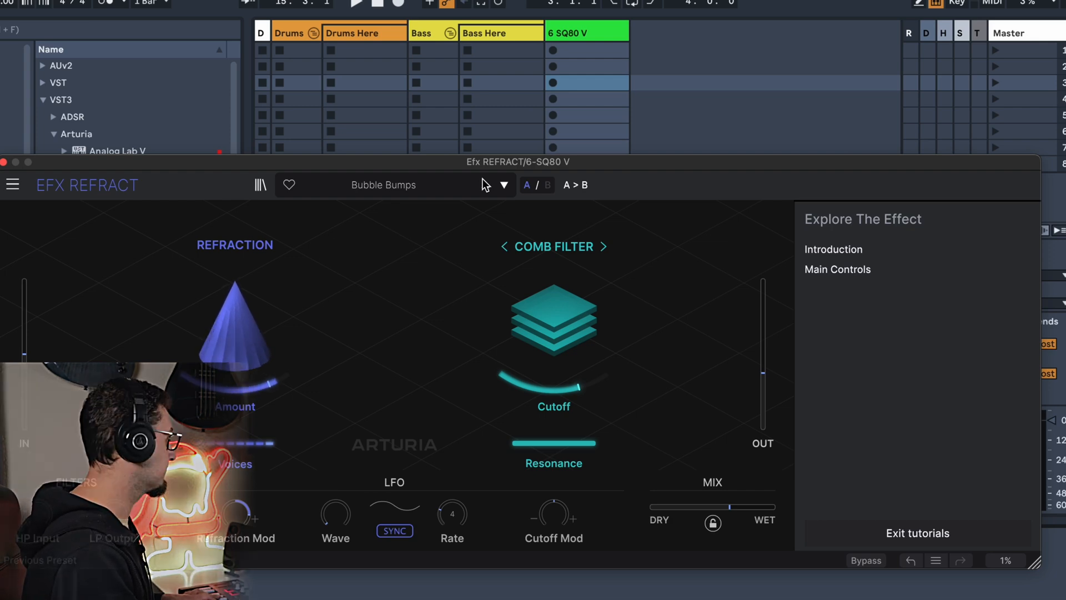
- Audition the Illuminate experimental preset and load the BP Amoco filter preset
{"action": "left_click", "coordinate": [512, 185]}
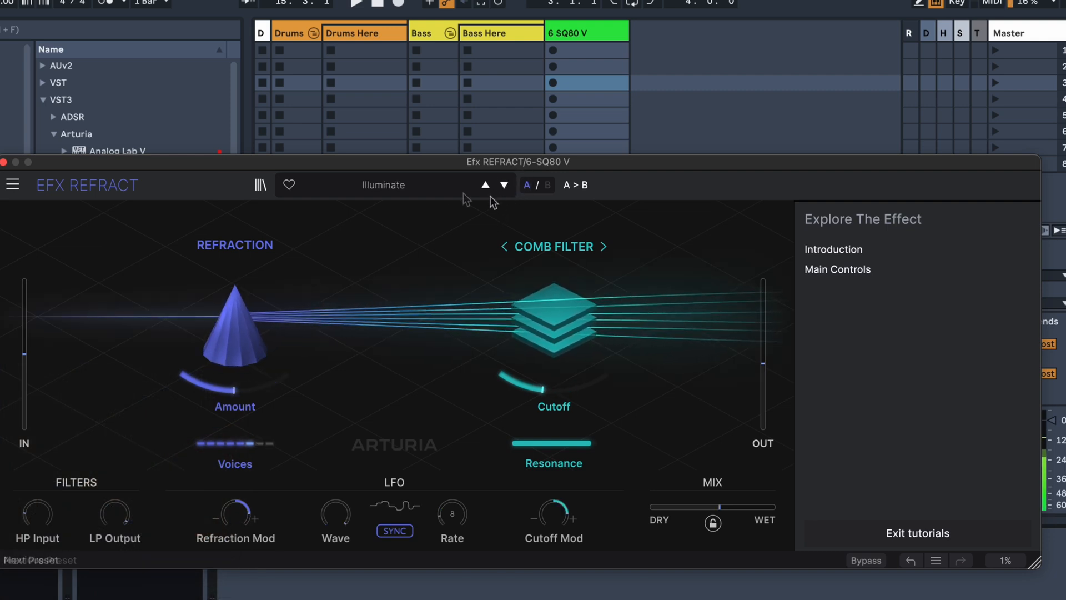
{"action": "left_click", "coordinate": [392, 187]}
{"action": "mouse_move", "coordinate": [417, 271]}
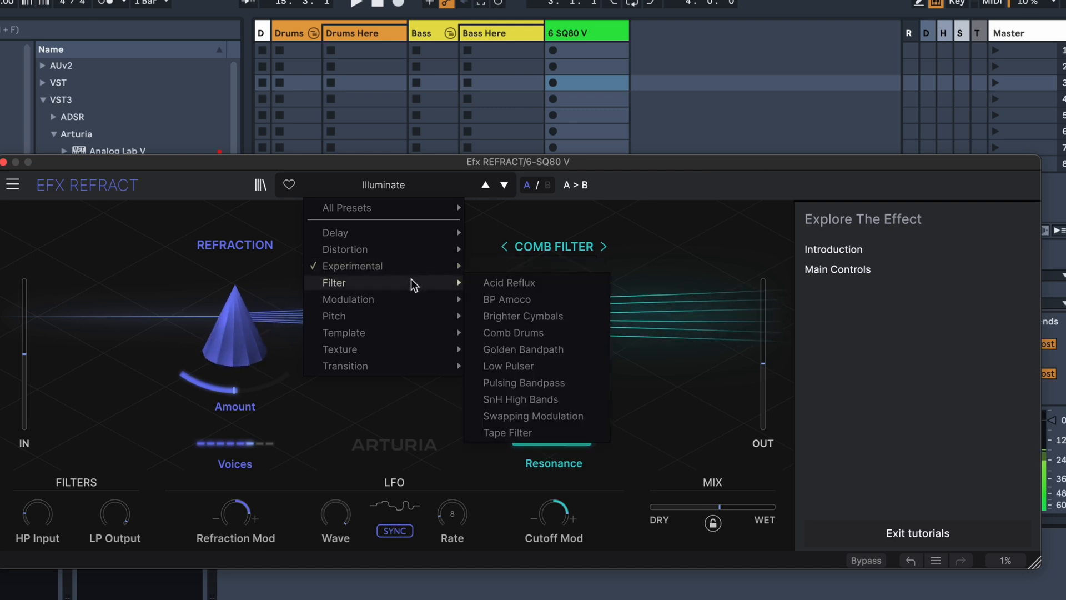
{"action": "left_click", "coordinate": [507, 299]}
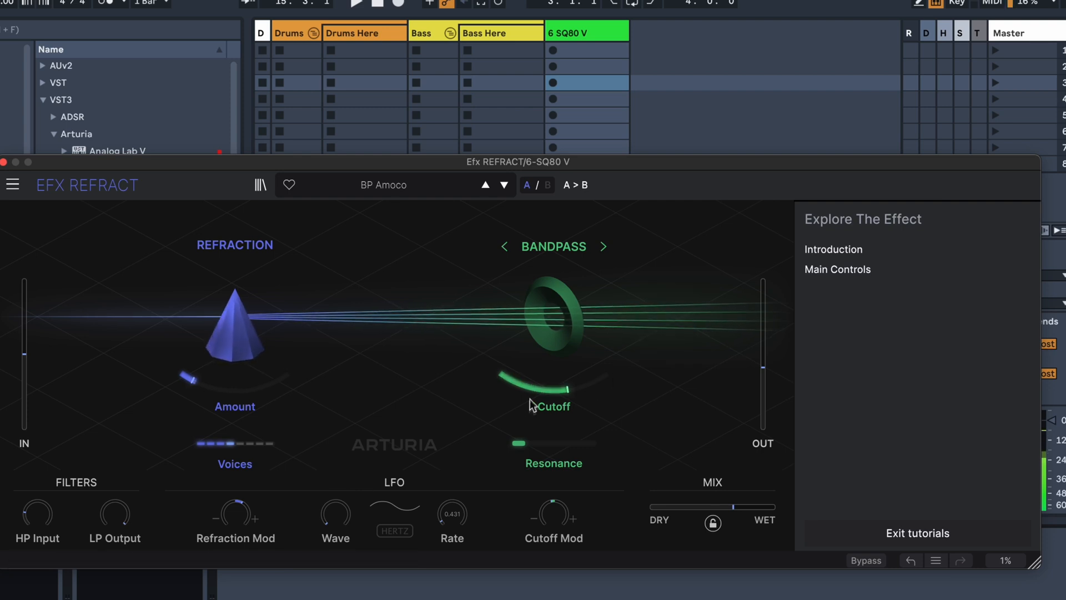
- Step forward through the Filter presets to Low Pulser and adjust its dry/wet mix to mostly wet
{"action": "left_click", "coordinate": [504, 185]}
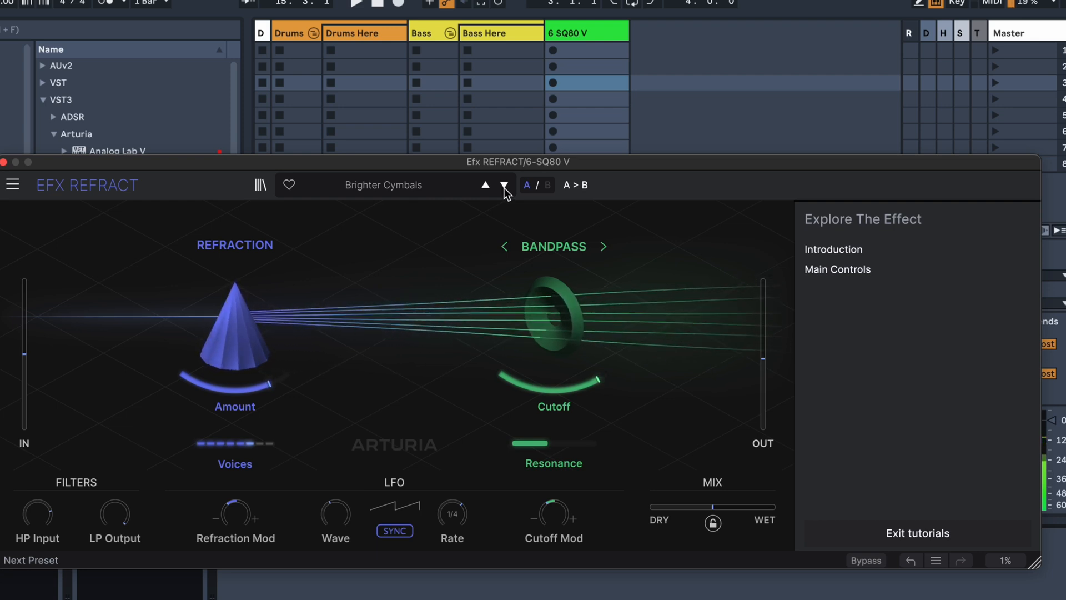
{"action": "left_click", "coordinate": [505, 185]}
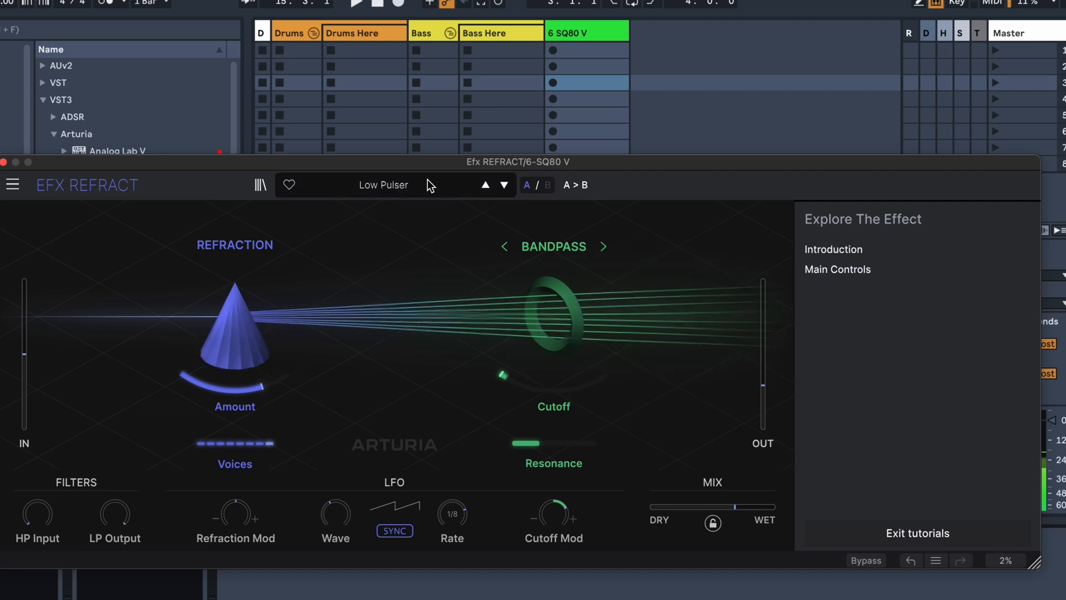
{"action": "left_click_drag", "start_coordinate": [752, 506], "coordinate": [811, 381]}
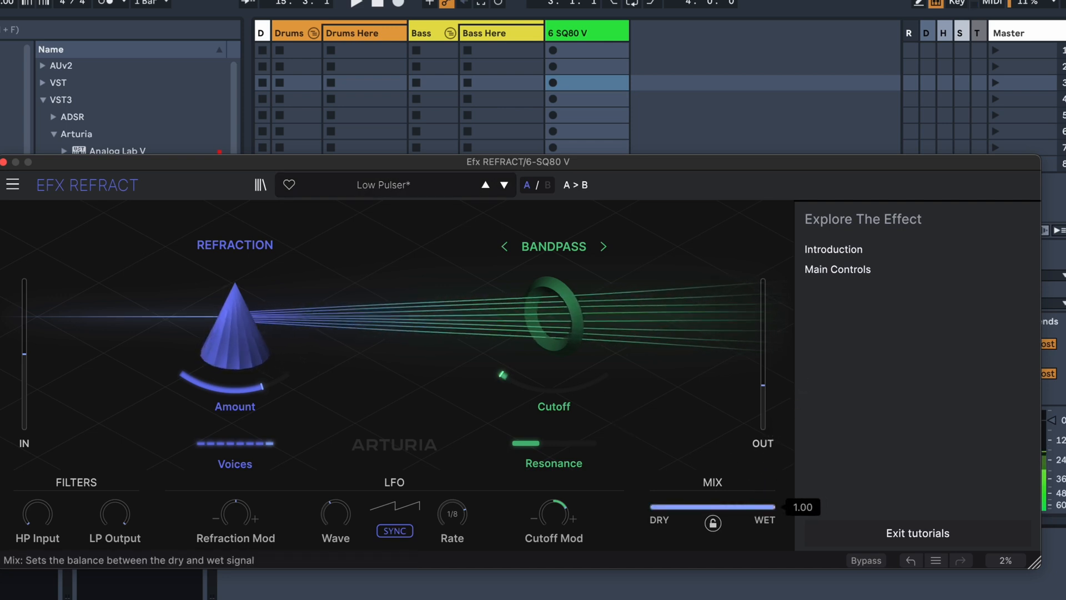
{"action": "left_click_drag", "start_coordinate": [811, 381], "coordinate": [768, 422]}
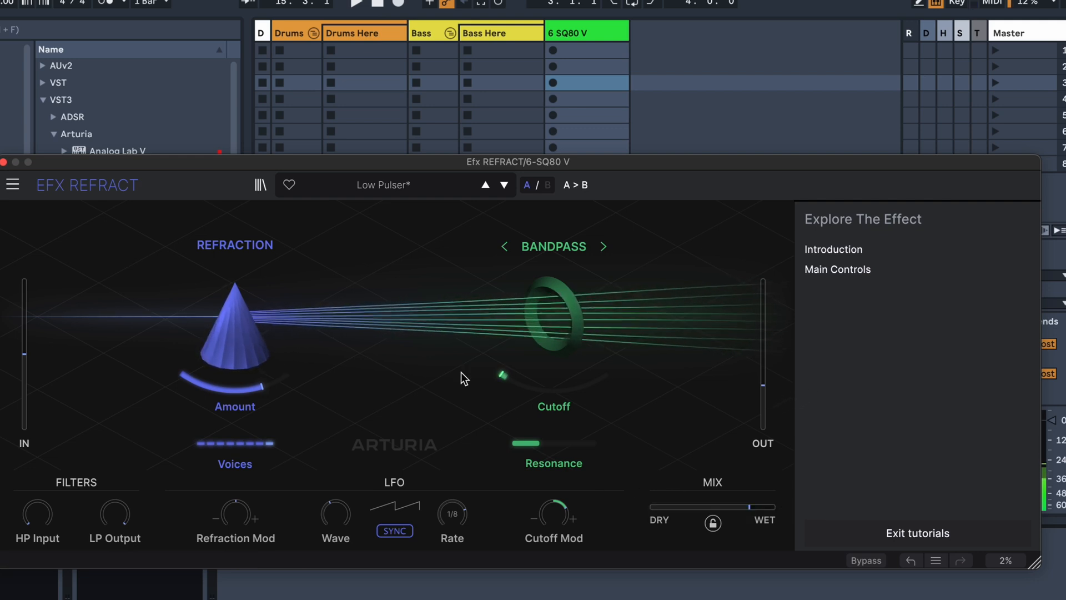
- Browse the Modulation presets and load Lofi Tremolo
{"action": "left_click", "coordinate": [402, 185]}
{"action": "mouse_move", "coordinate": [403, 304]}
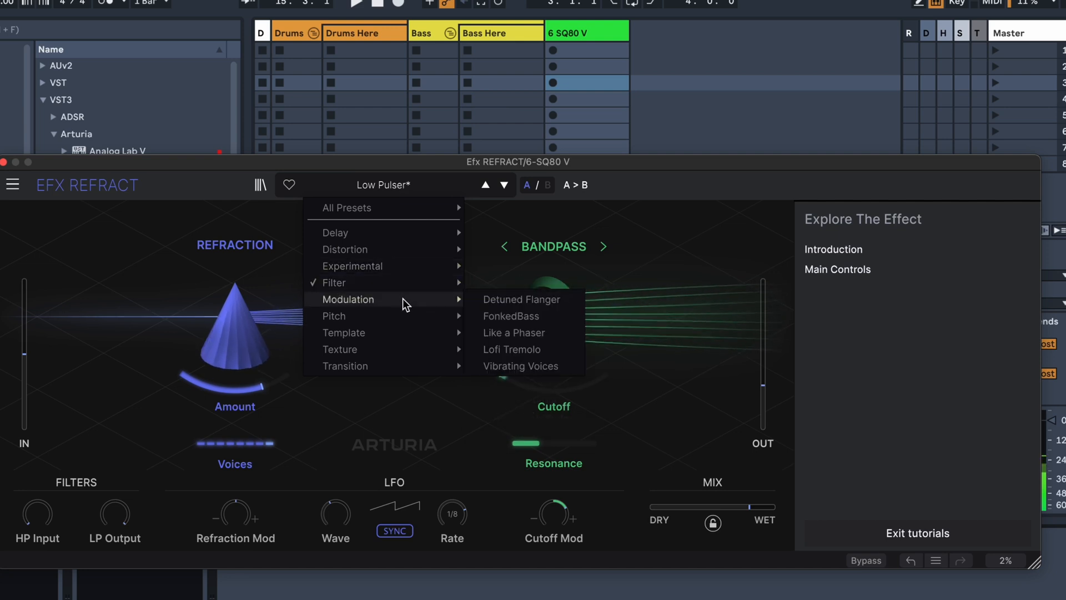
{"action": "left_click", "coordinate": [502, 349]}
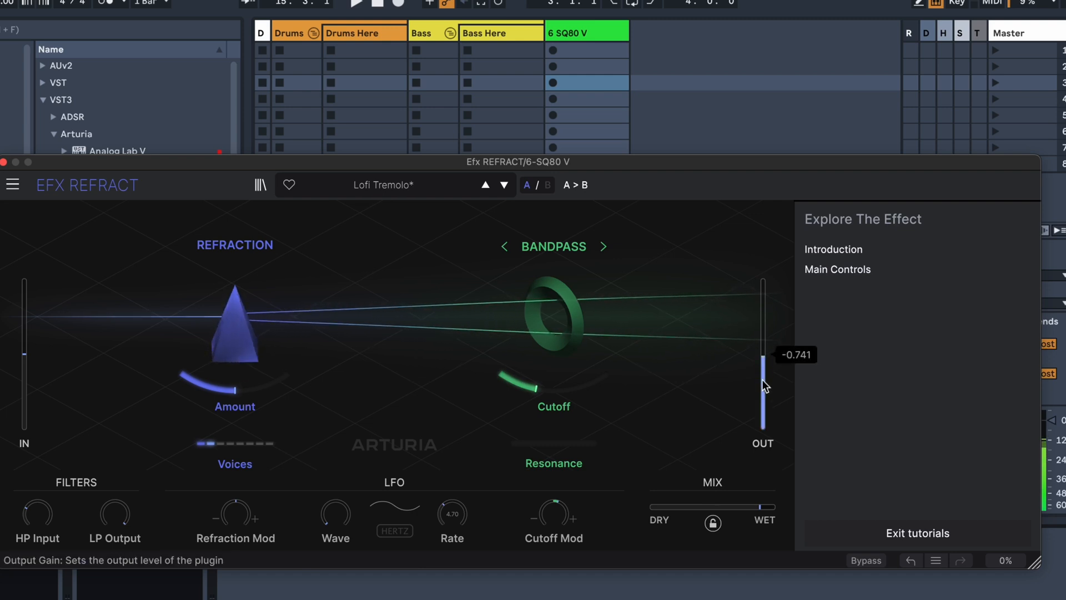
- Advance to the Vibrating Voices preset and set its Refraction Mod amount to about 9.31 %
{"action": "left_click", "coordinate": [504, 185]}
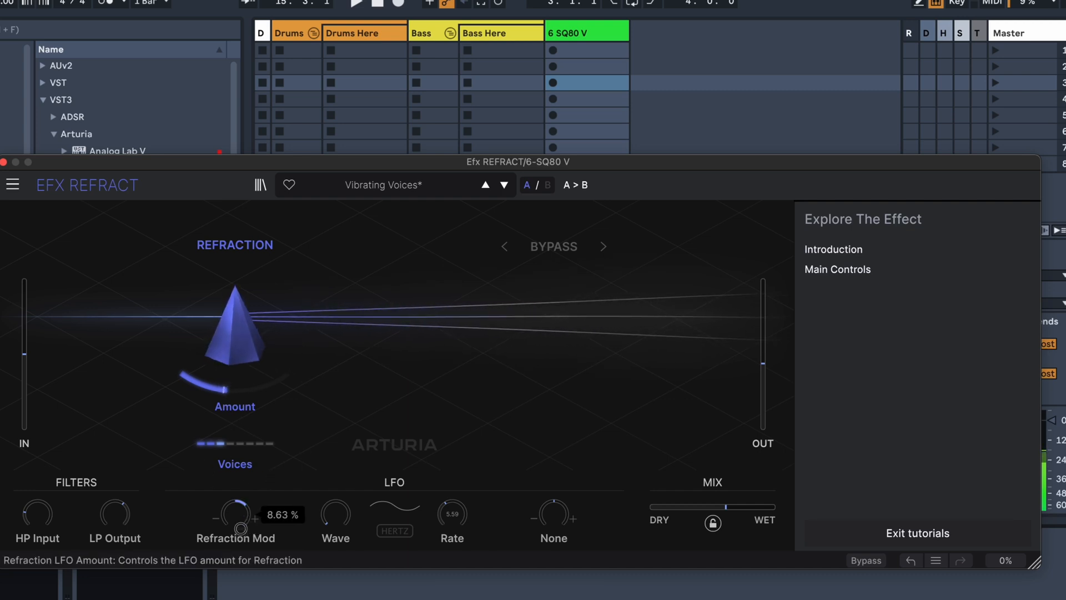
{"action": "left_click_drag", "start_coordinate": [238, 564], "coordinate": [248, 487]}
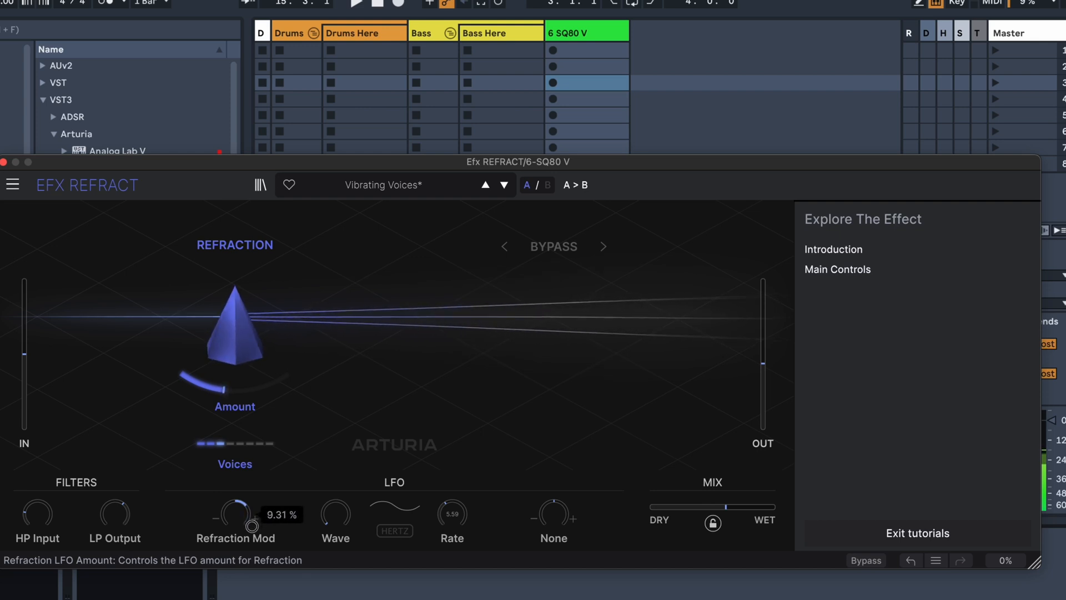
- Exit the plug-in tutorials and load the Before Reverb On A Send pitch preset
{"action": "left_click", "coordinate": [933, 532]}
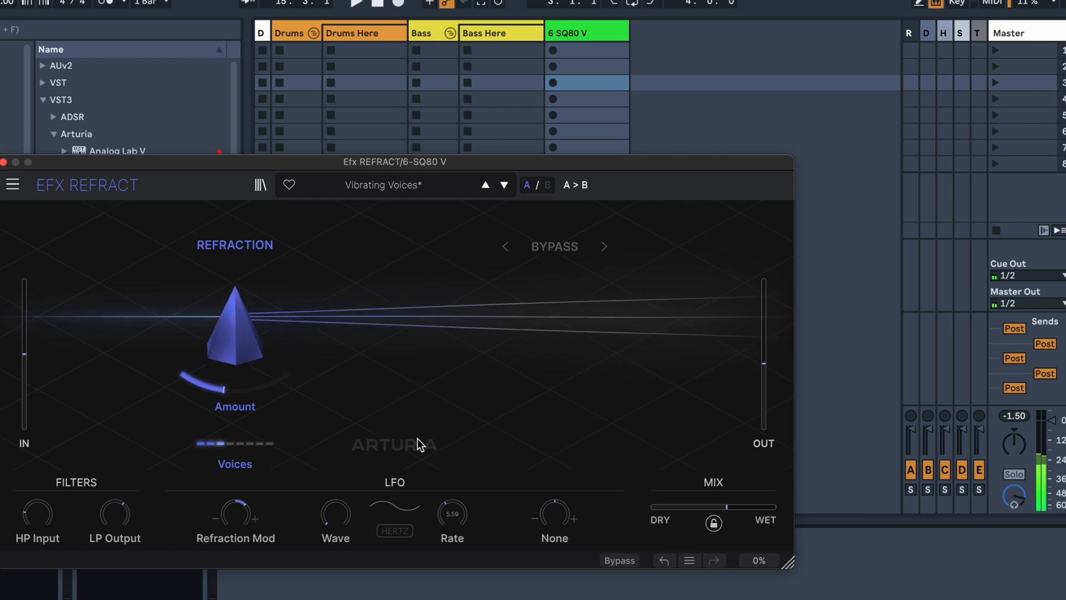
{"action": "left_click", "coordinate": [420, 184]}
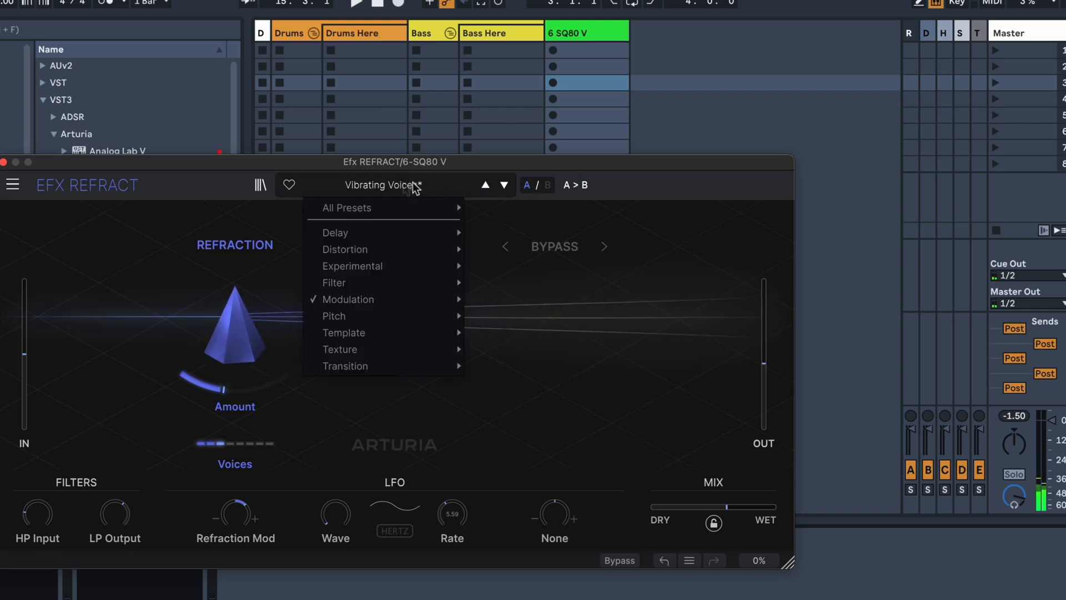
{"action": "mouse_move", "coordinate": [390, 318]}
{"action": "left_click", "coordinate": [578, 350]}
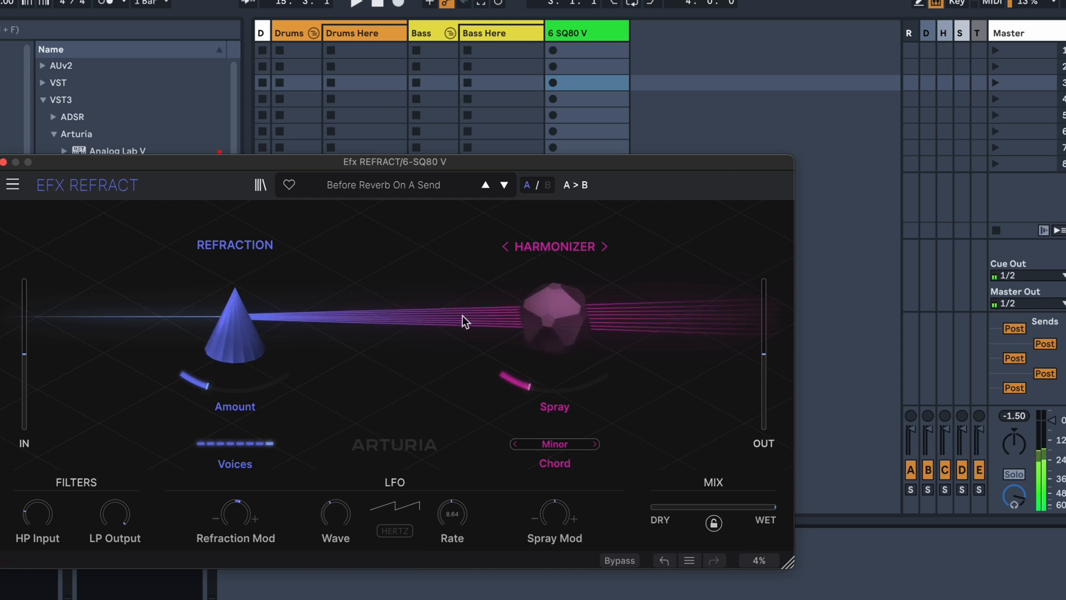
- Step forward through the Pitch presets to audition Minor 8bars Dubmix, Minor Storm, Spooky Chord and Whistling Voices
{"action": "left_click", "coordinate": [503, 187]}
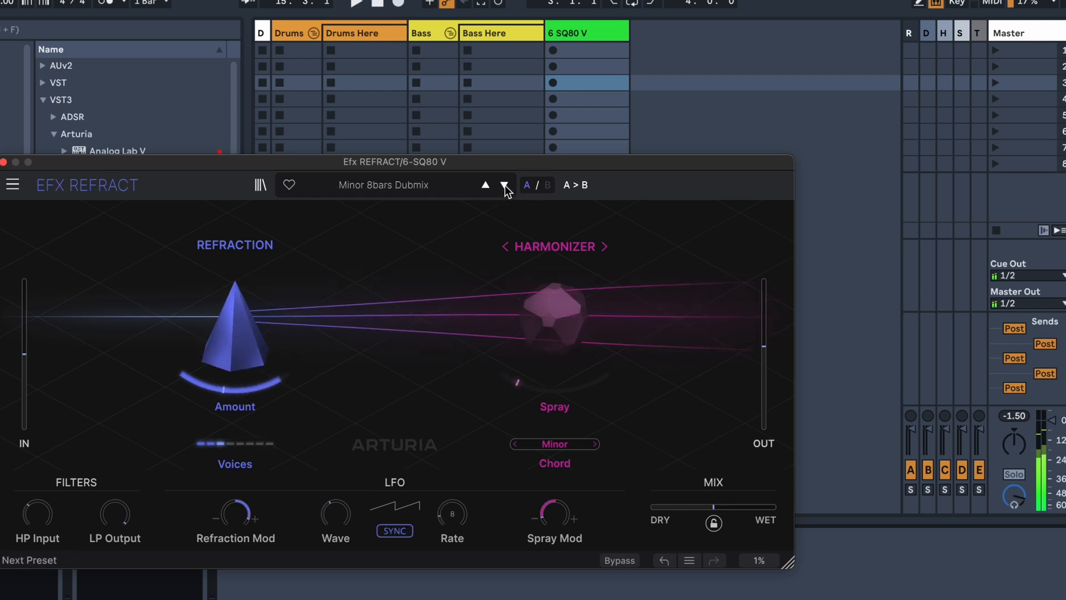
{"action": "left_click", "coordinate": [504, 187]}
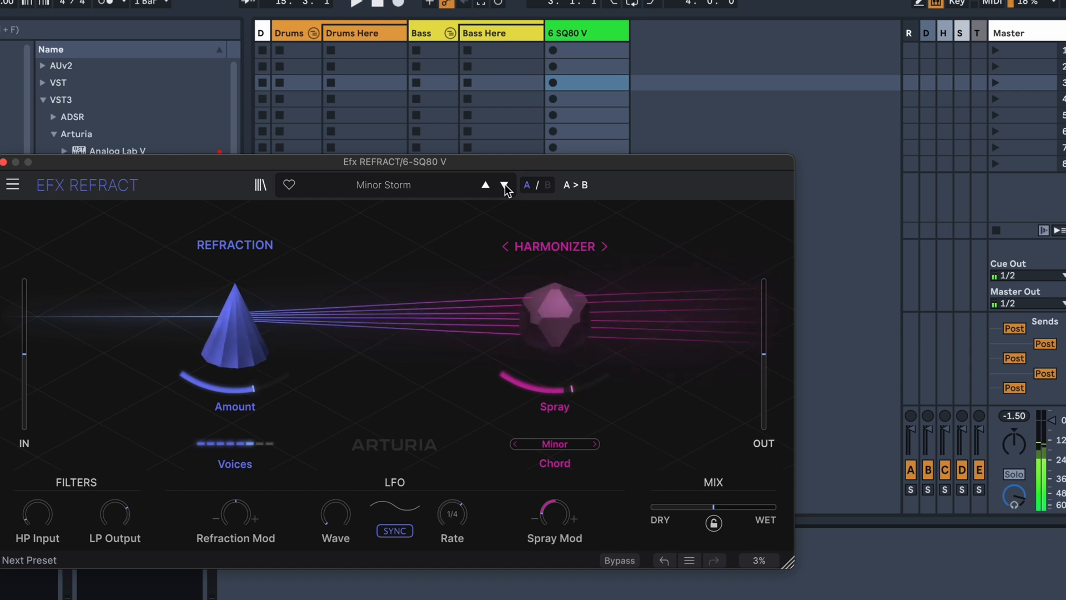
{"action": "left_click", "coordinate": [503, 187]}
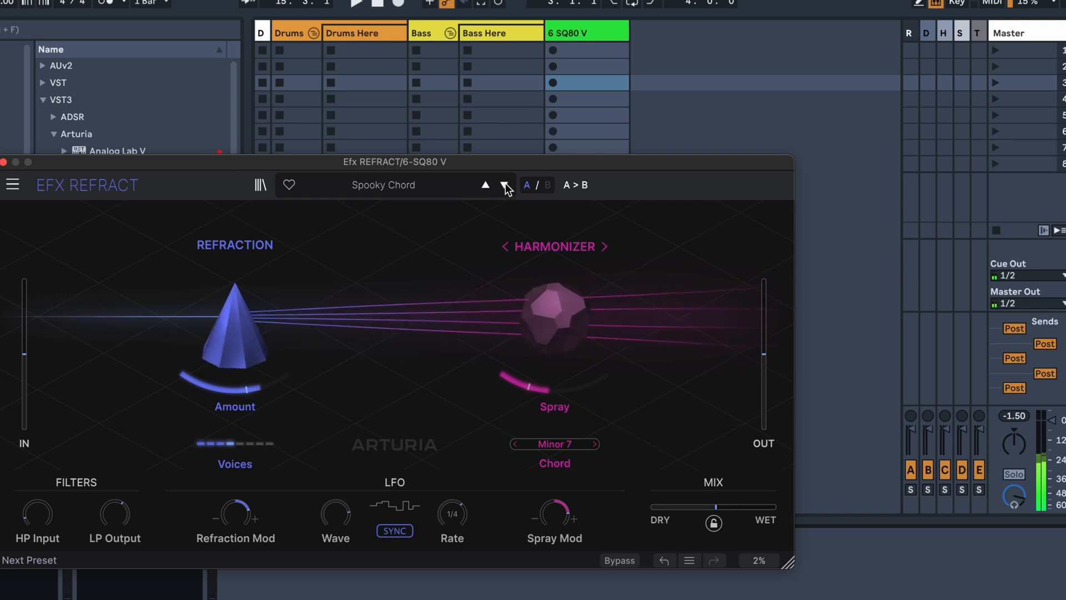
{"action": "left_click", "coordinate": [504, 187]}
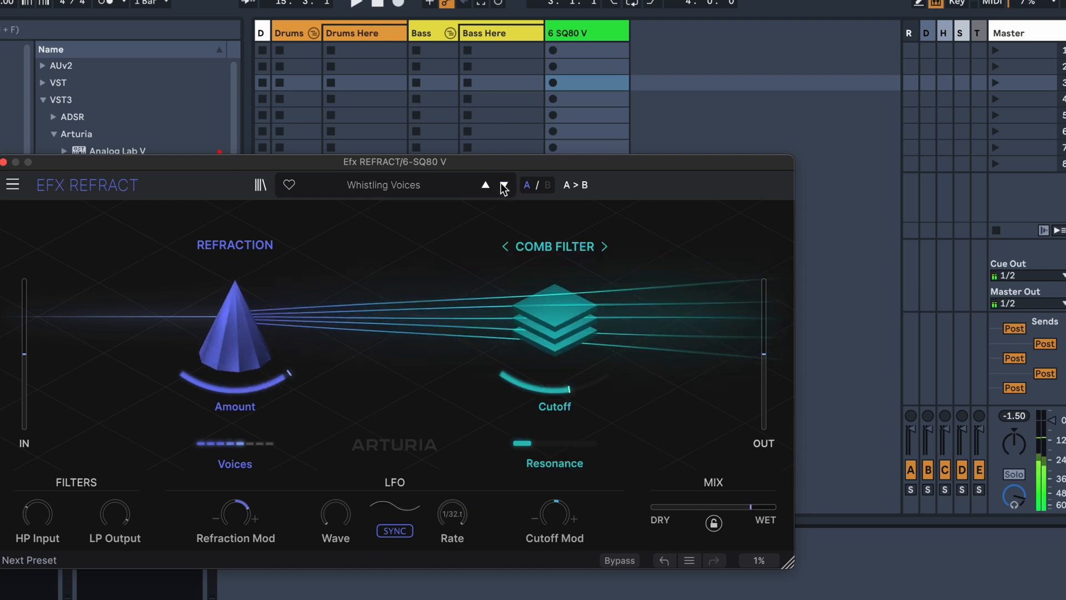
- Load the Alien Contamination texture preset and lower its dry/wet mix to slightly more dry than wet
{"action": "left_click", "coordinate": [413, 186]}
{"action": "mouse_move", "coordinate": [387, 341]}
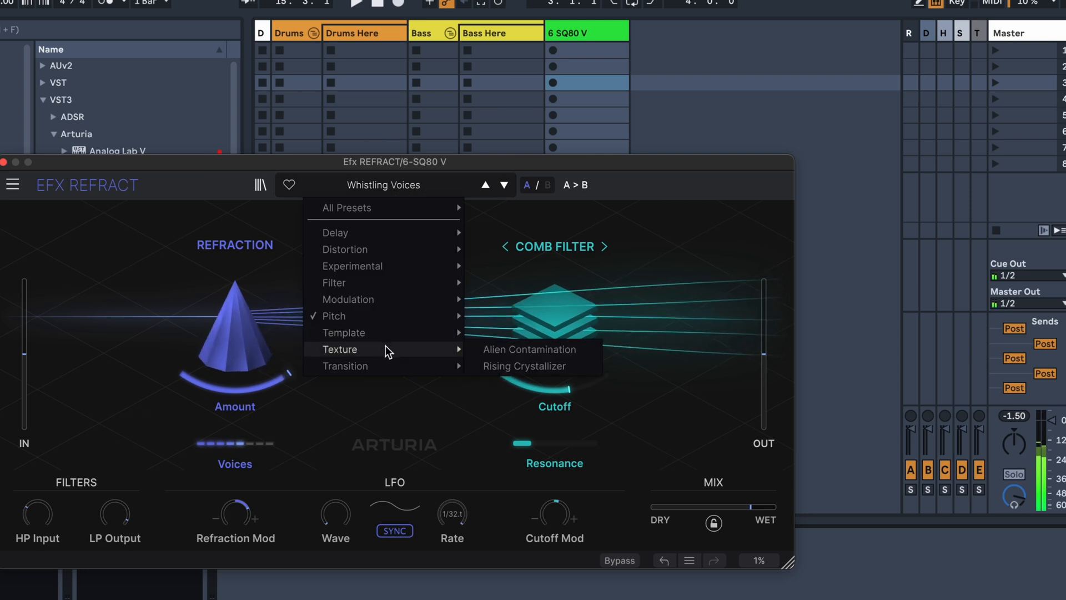
{"action": "left_click", "coordinate": [575, 351]}
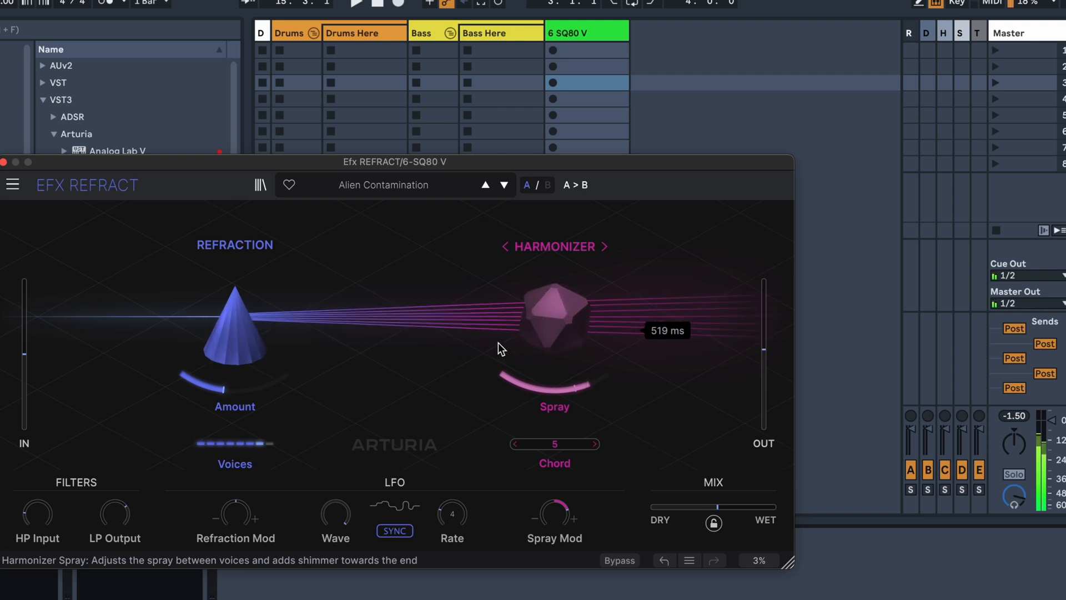
{"action": "left_click_drag", "start_coordinate": [750, 507], "coordinate": [698, 505]}
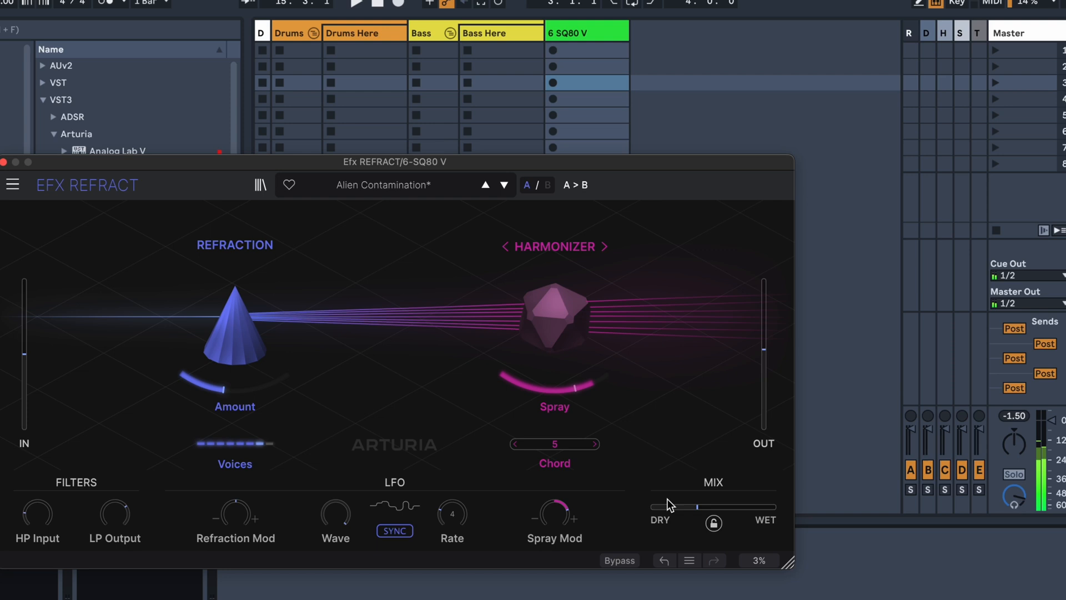
- Load the Rising Crystallizer preset from the Texture category
{"action": "left_click", "coordinate": [402, 185]}
{"action": "mouse_move", "coordinate": [428, 351]}
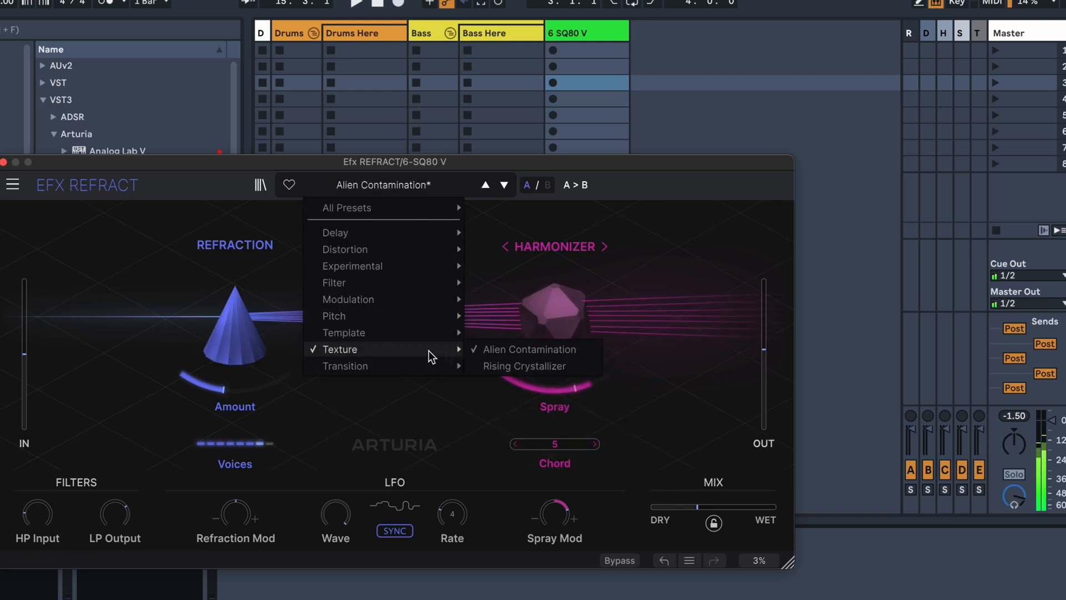
{"action": "left_click", "coordinate": [508, 364]}
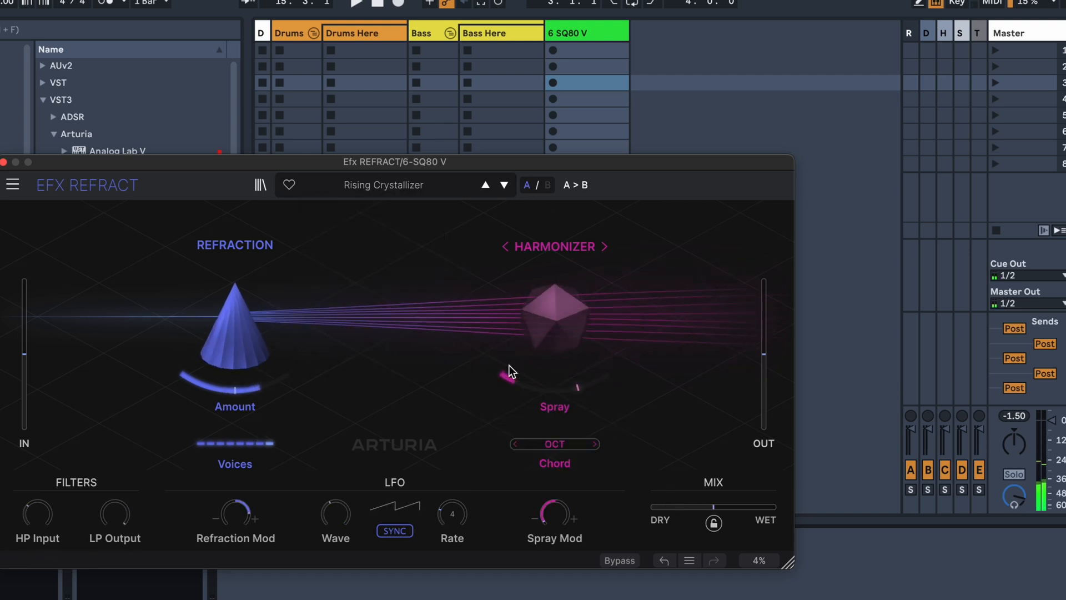